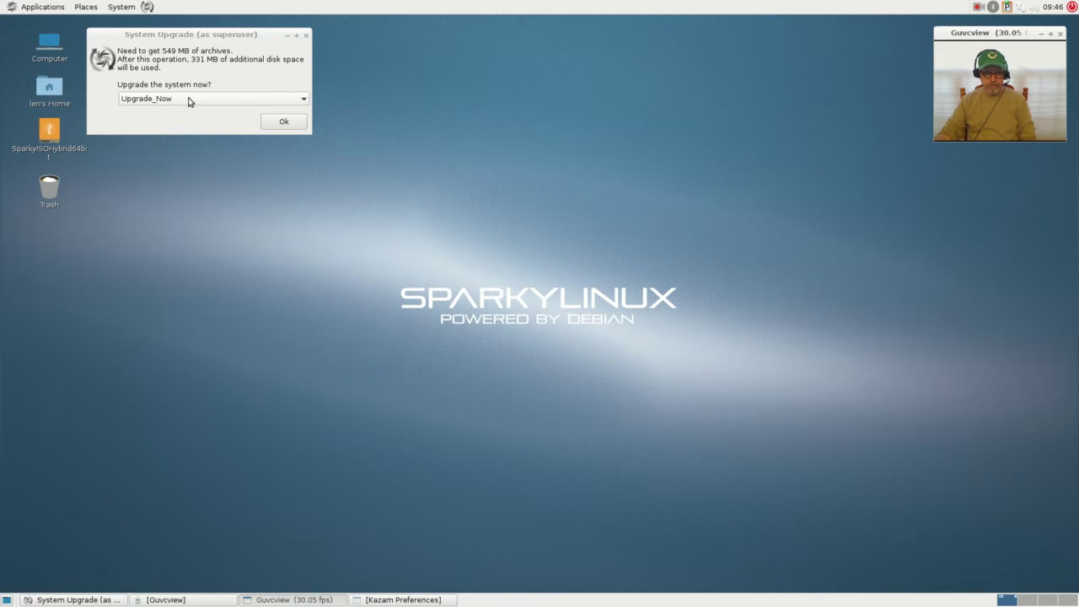
- Start the system upgrade and move its superuser terminal to the bottom-right corner of the screen
left_click(281, 123)
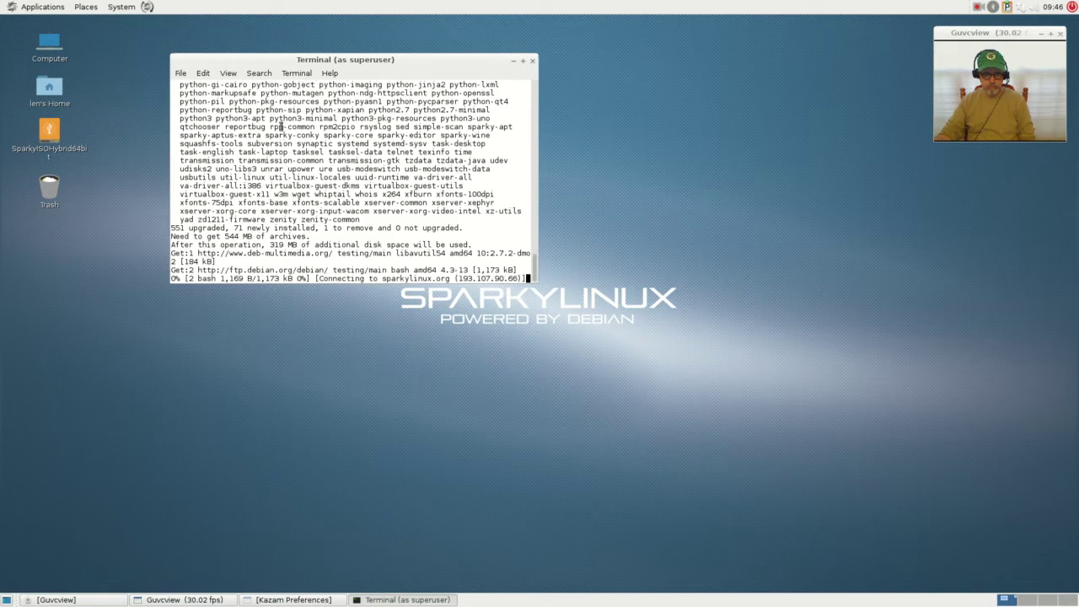
left_click_drag(447, 66, 968, 342)
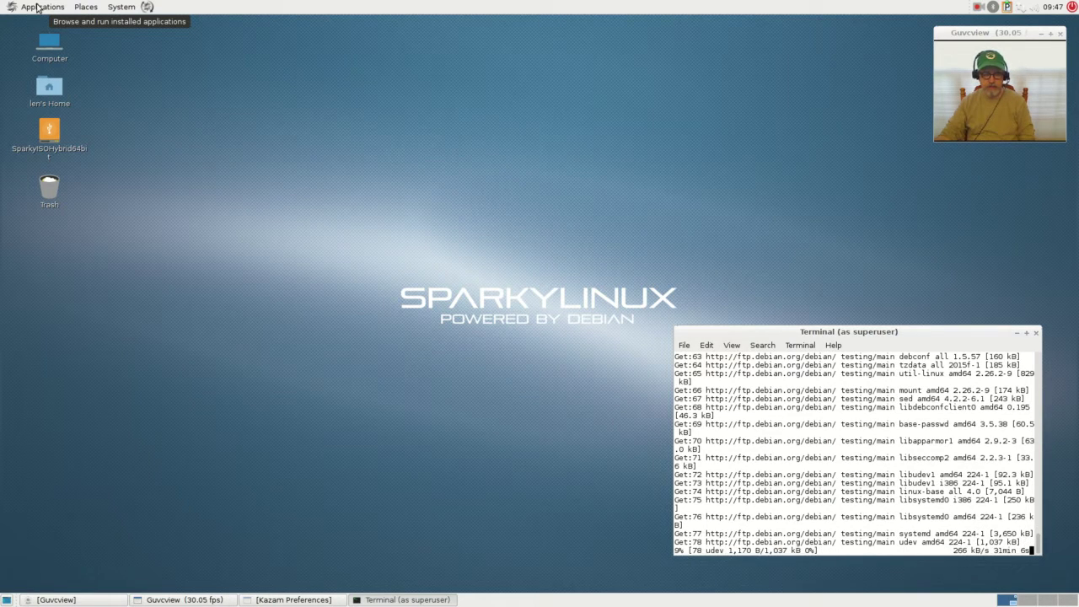
left_click(37, 7)
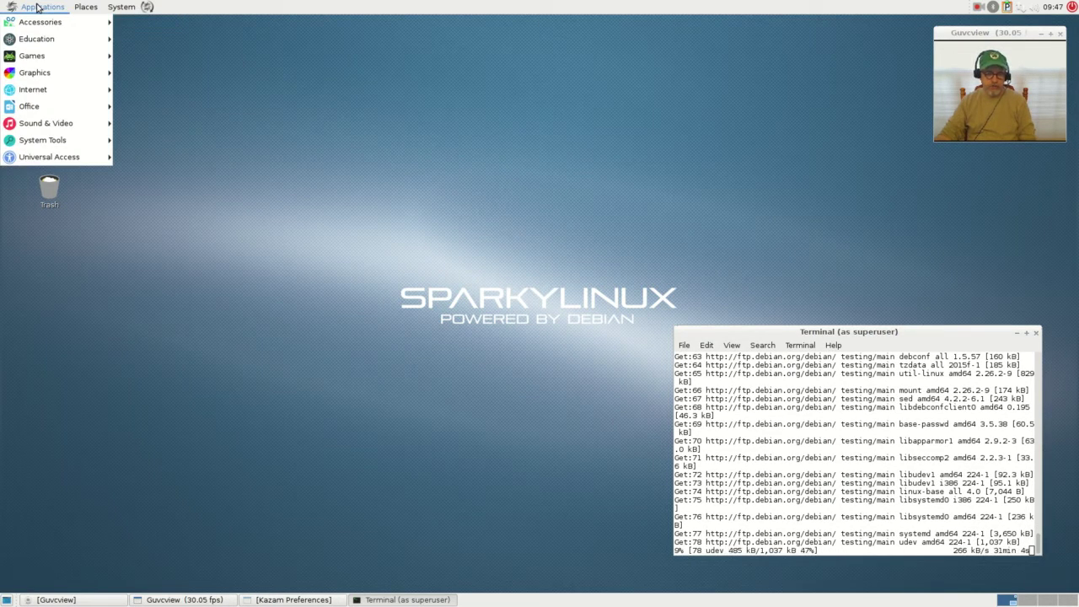
- Reopen the Applications menu and browse the Accessories, Education, Games and Graphics submenus
left_click(37, 7)
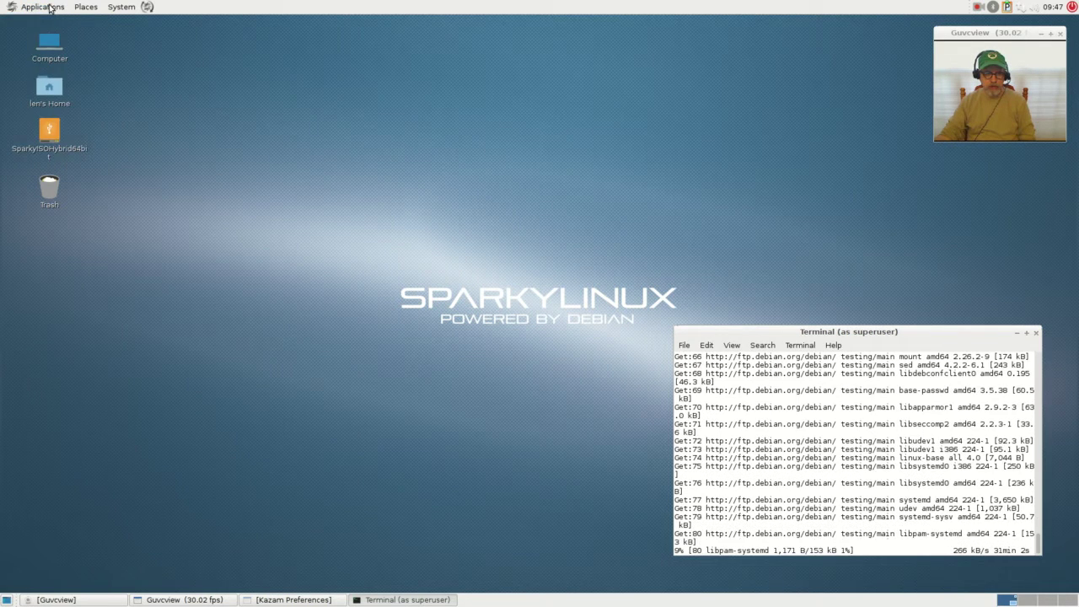
left_click(47, 9)
mouse_move(47, 20)
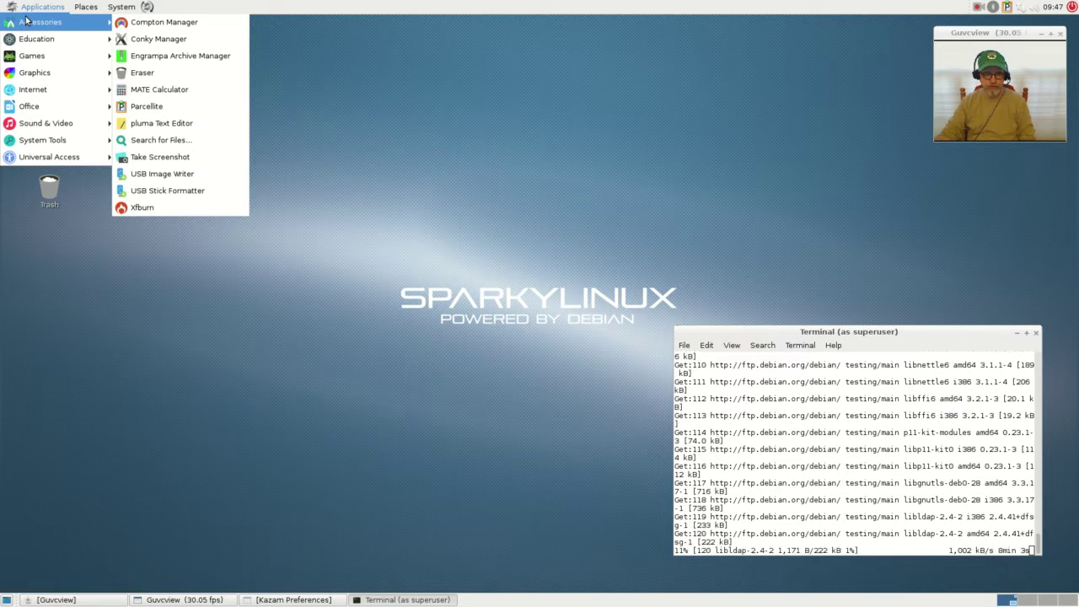
left_click(322, 94)
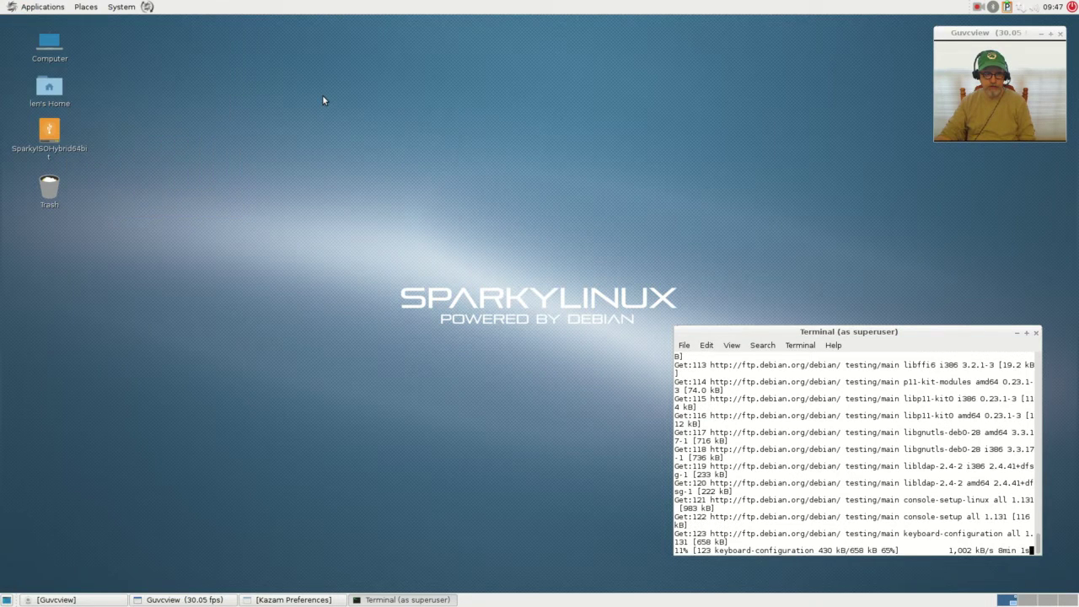
left_click(42, 9)
mouse_move(40, 25)
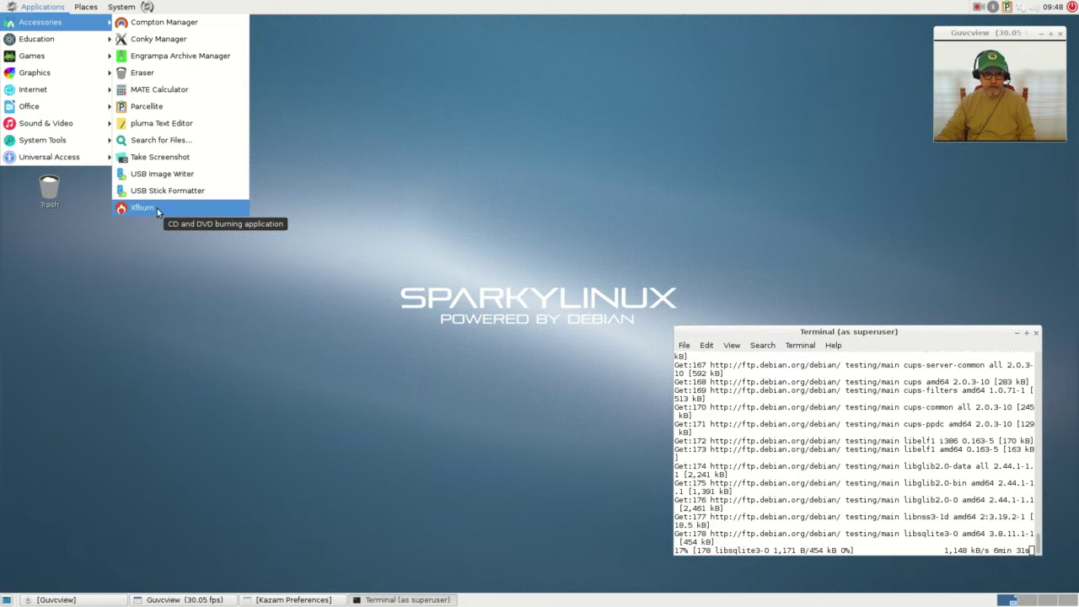
mouse_move(71, 39)
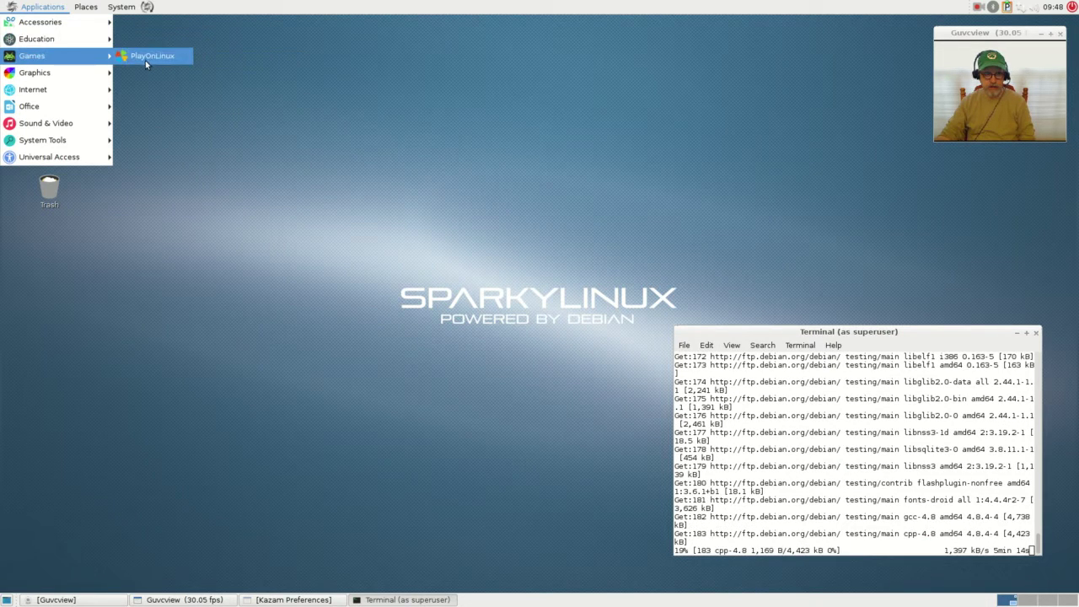
mouse_move(71, 73)
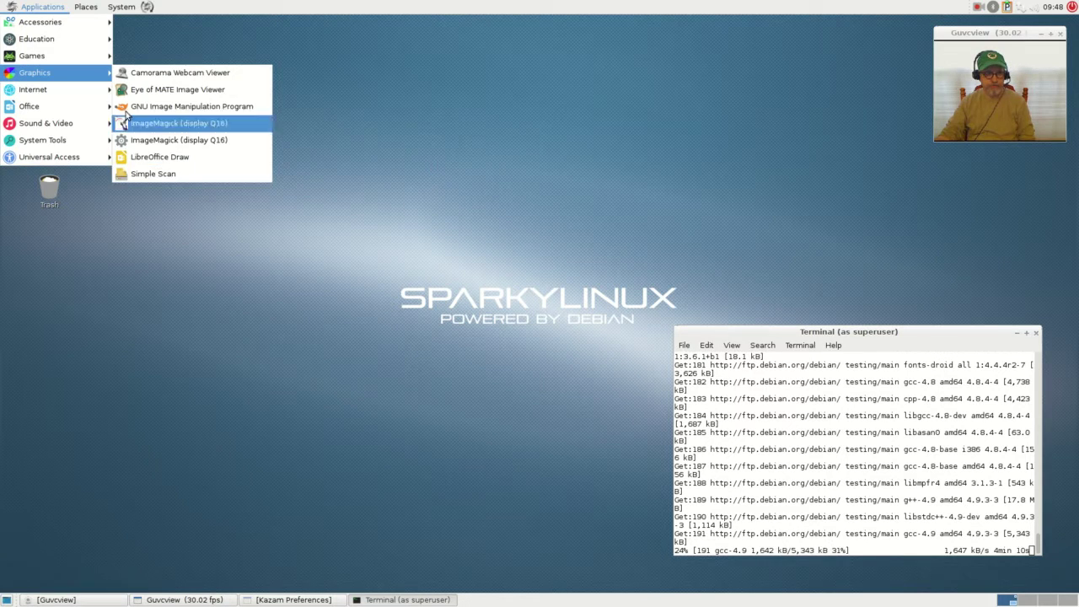
- Browse the Internet, Office and System Tools submenus of the Applications menu
mouse_move(90, 99)
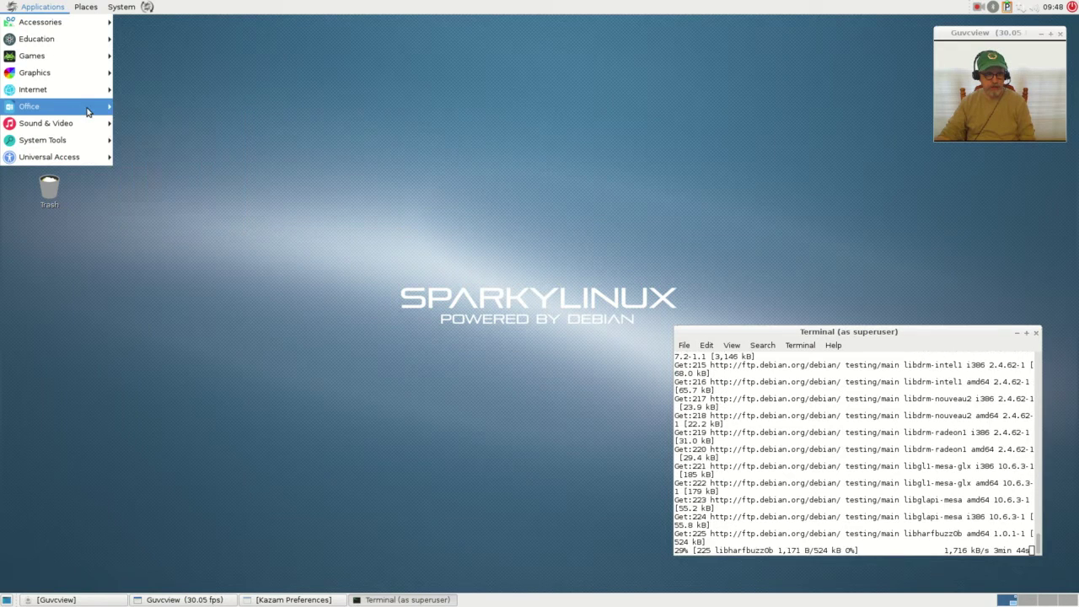
mouse_move(87, 111)
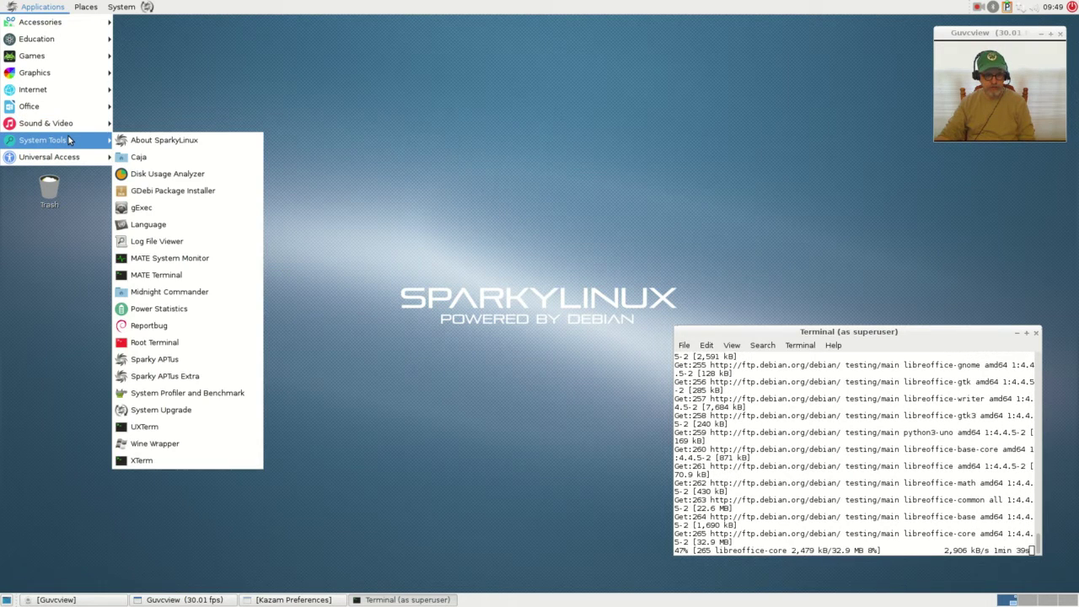
- View About SparkyLinux (version 4 Tyche, kernel 4.0.0-2-amd64) near the top of the screen, then close it
left_click(193, 141)
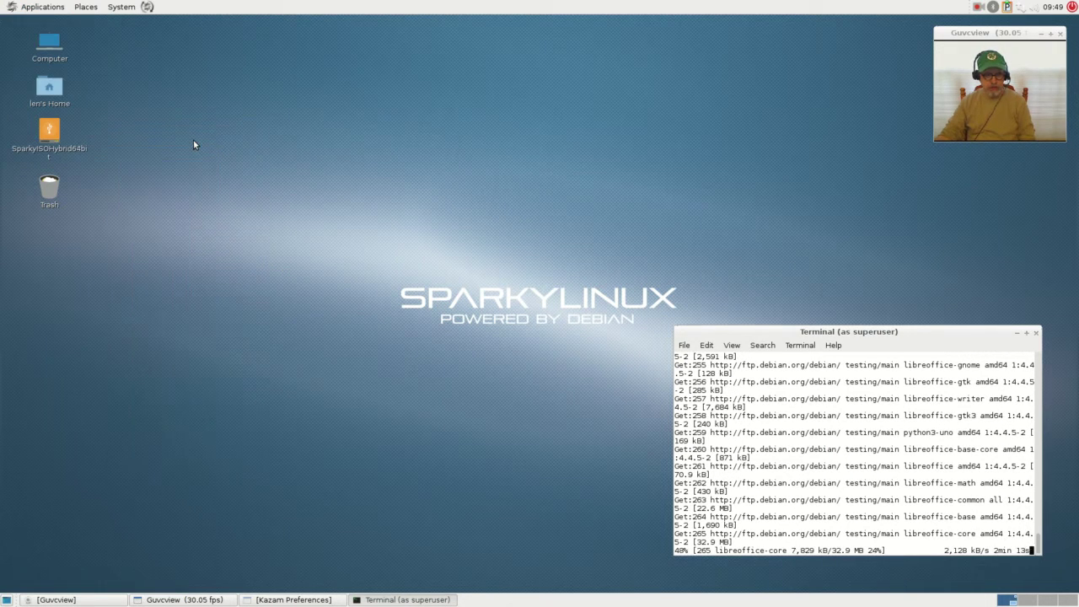
left_click_drag(566, 194, 536, 80)
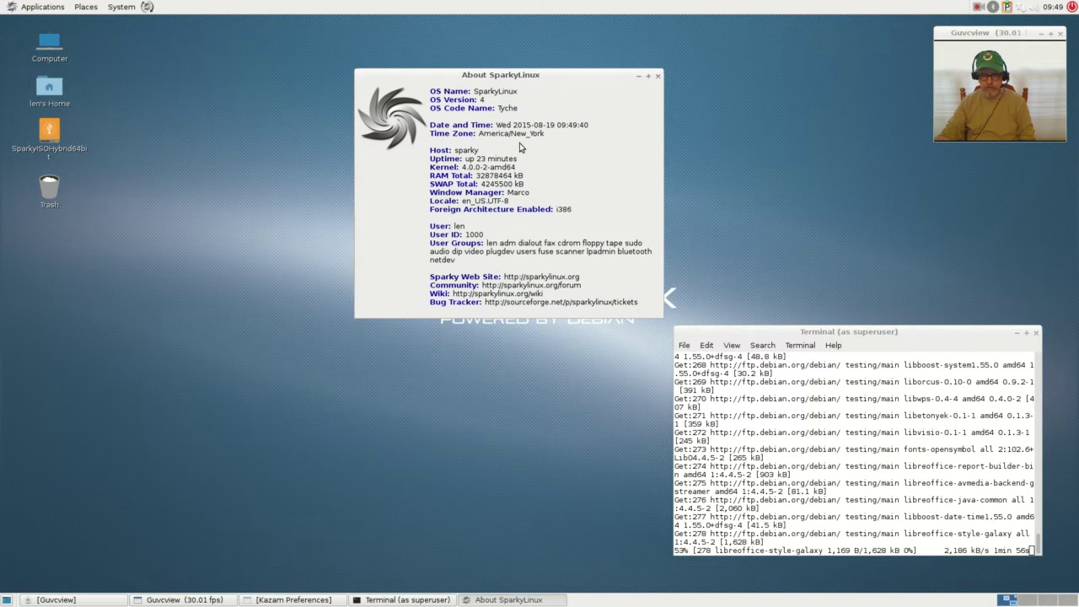
left_click(655, 77)
- Launch System Profiler and Benchmark from Applications > System Tools
left_click(43, 7)
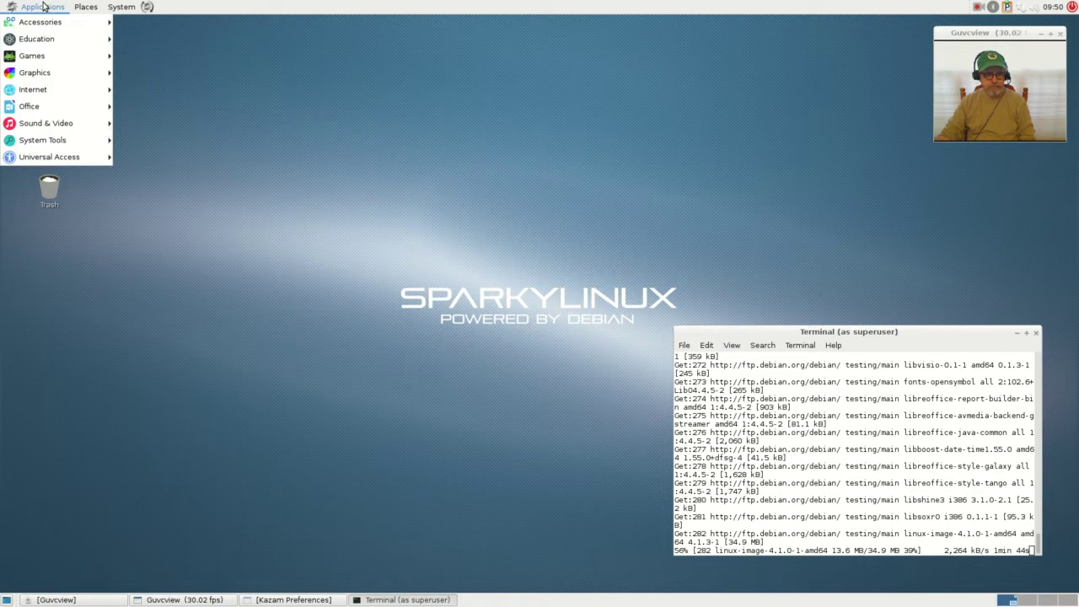
mouse_move(38, 140)
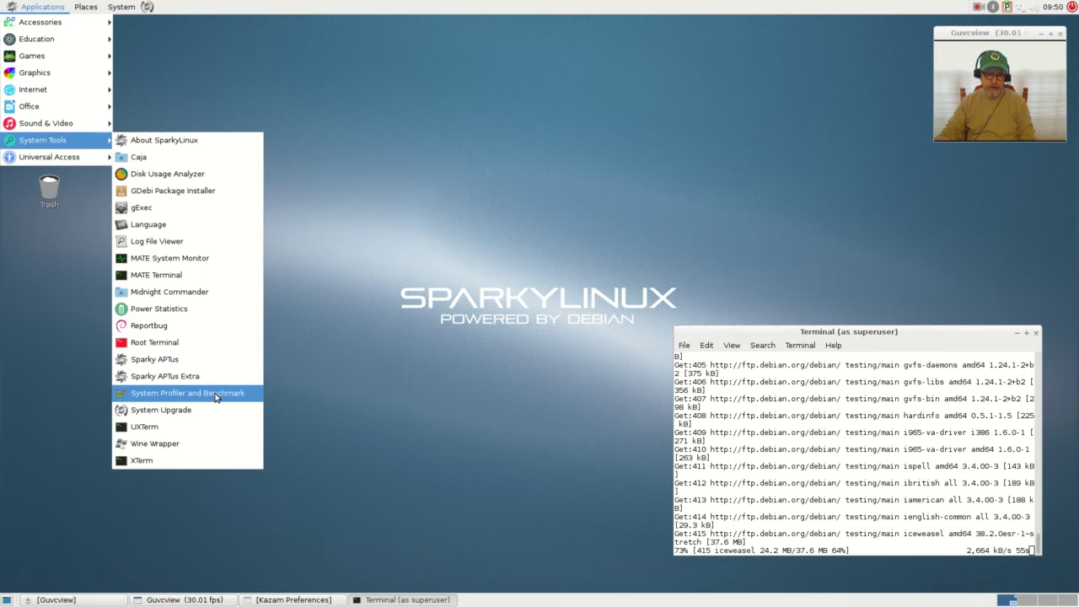
left_click(216, 395)
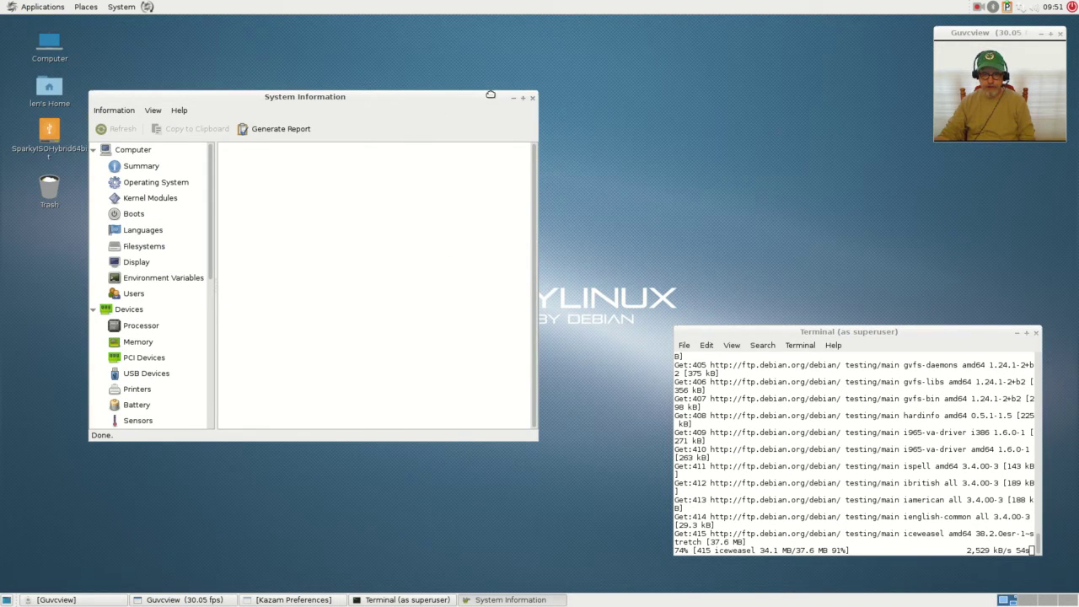
- Reposition and enlarge the System Information window and review its Summary details
left_click_drag(489, 95, 618, 108)
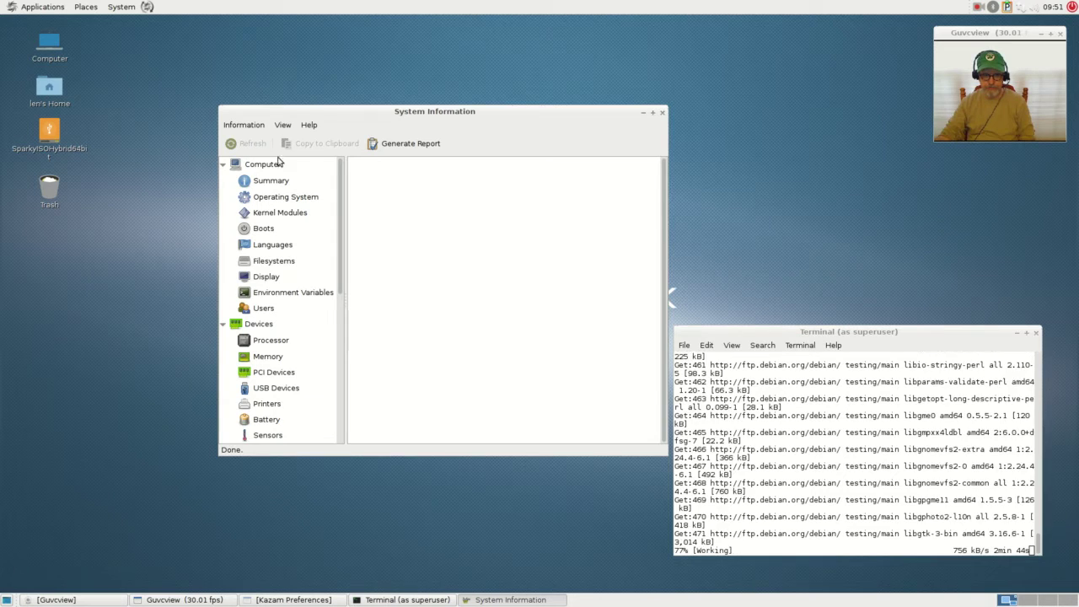
left_click(260, 181)
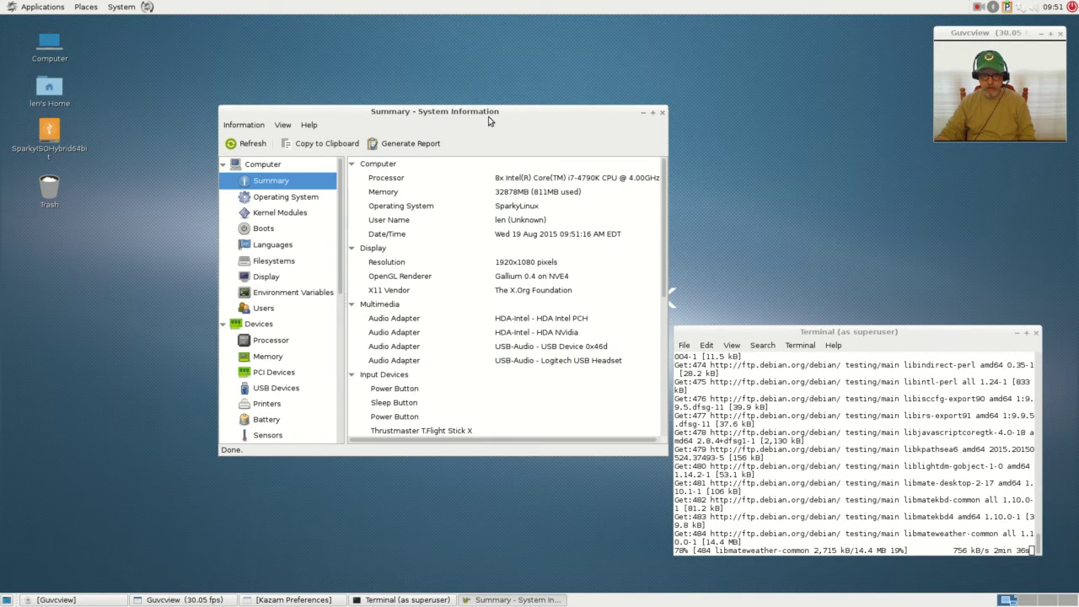
left_click_drag(488, 118, 472, 35)
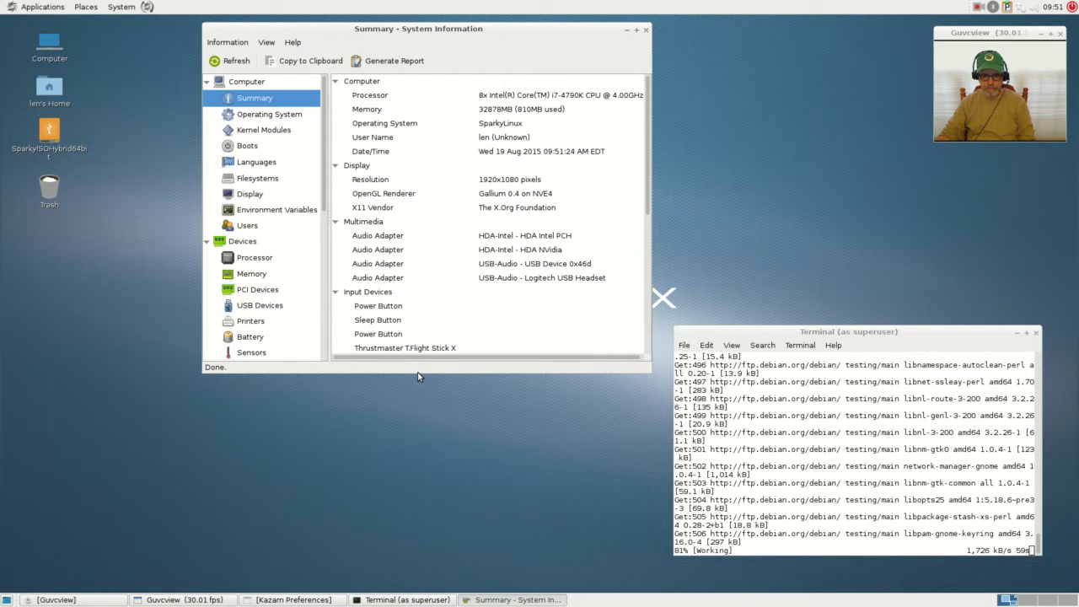
left_click_drag(422, 372, 430, 574)
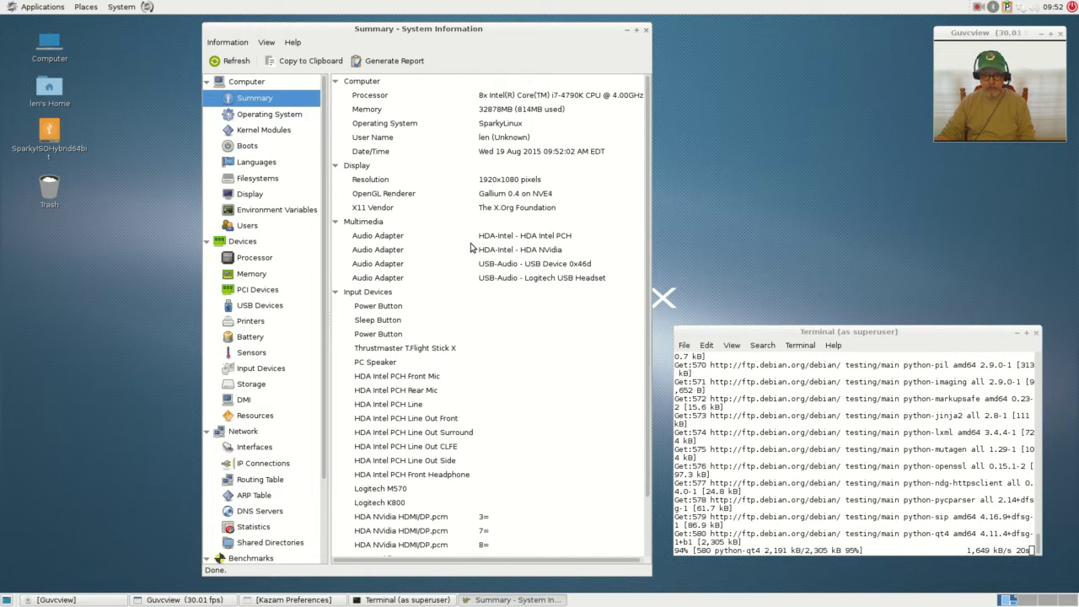
scroll(464, 252, "down", 1)
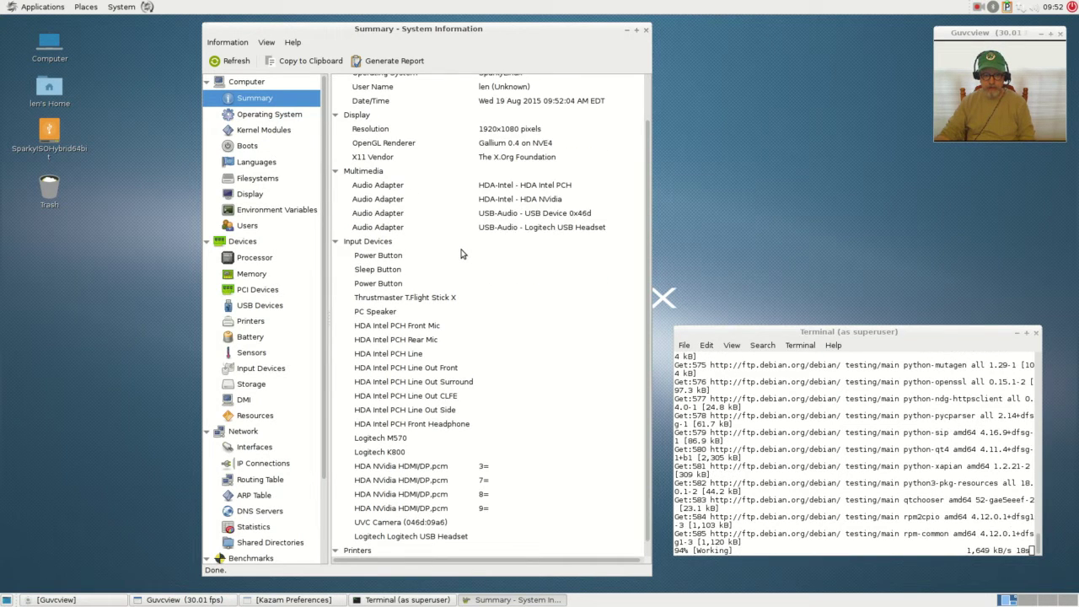
scroll(461, 254, "down", 1)
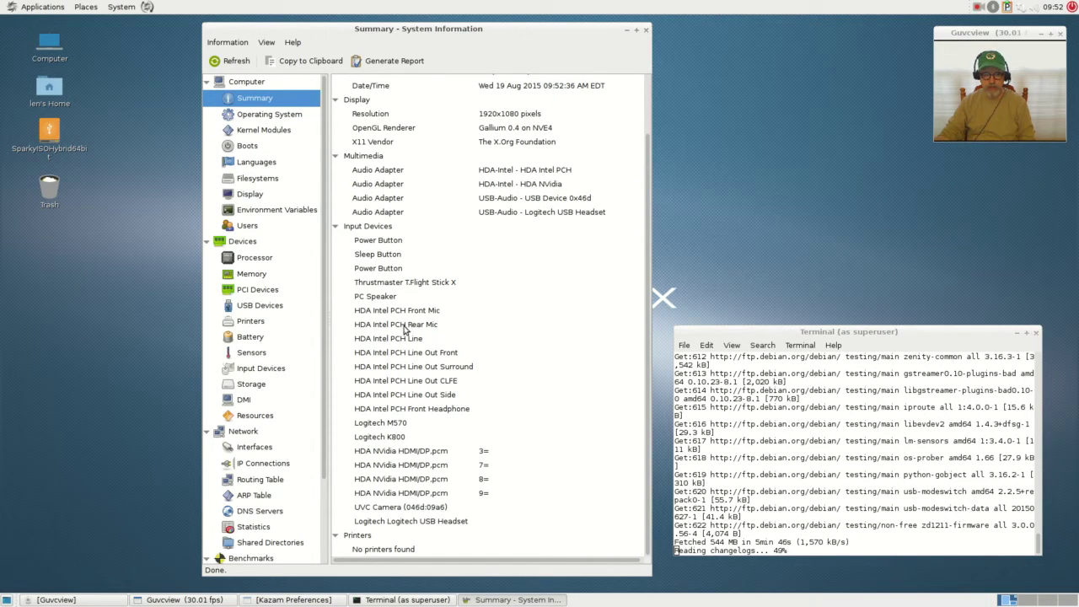
- Check the Operating System details and the loaded Kernel Modules list, then close hardinfo
left_click(267, 121)
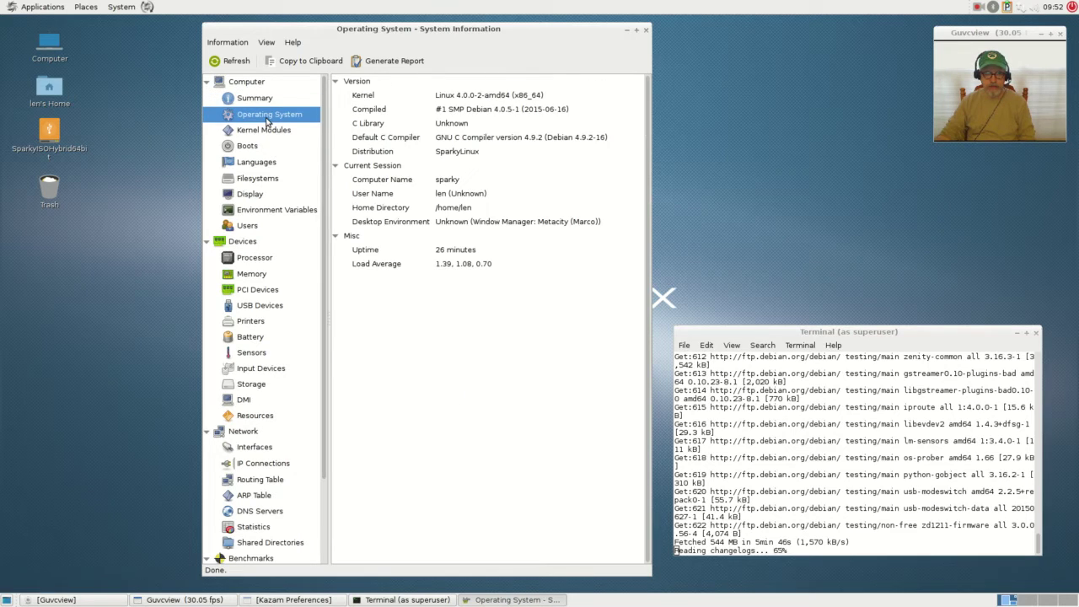
left_click(266, 131)
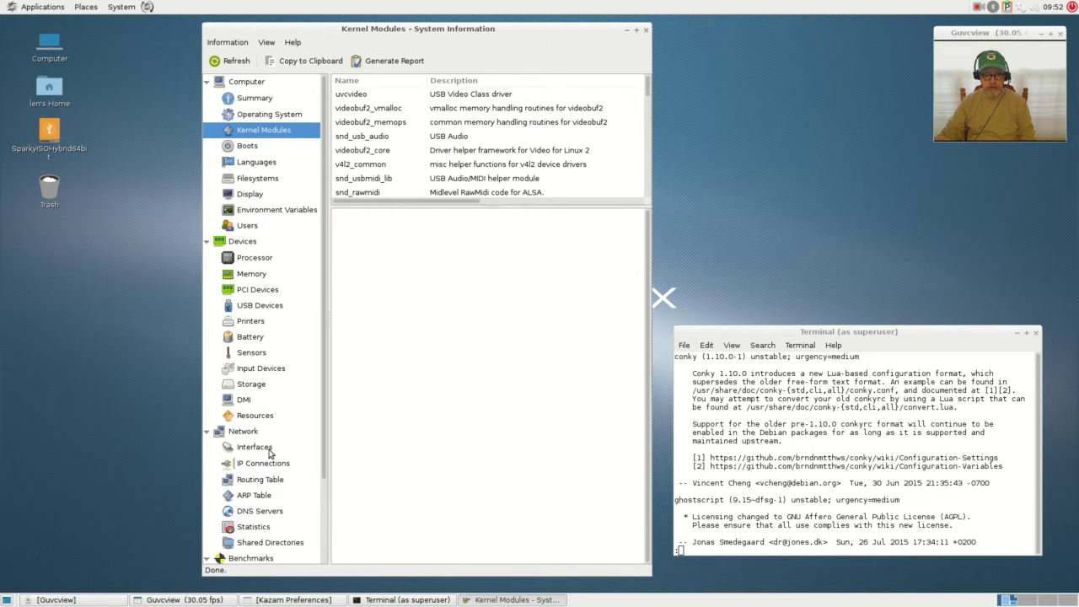
scroll(249, 536, "down", 3)
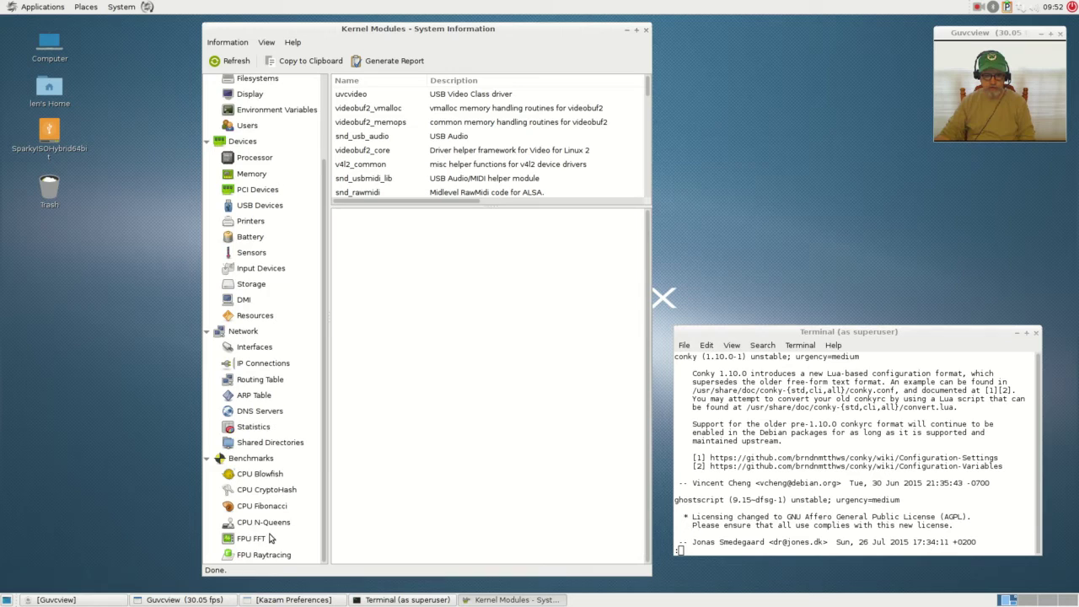
scroll(272, 538, "up", 3)
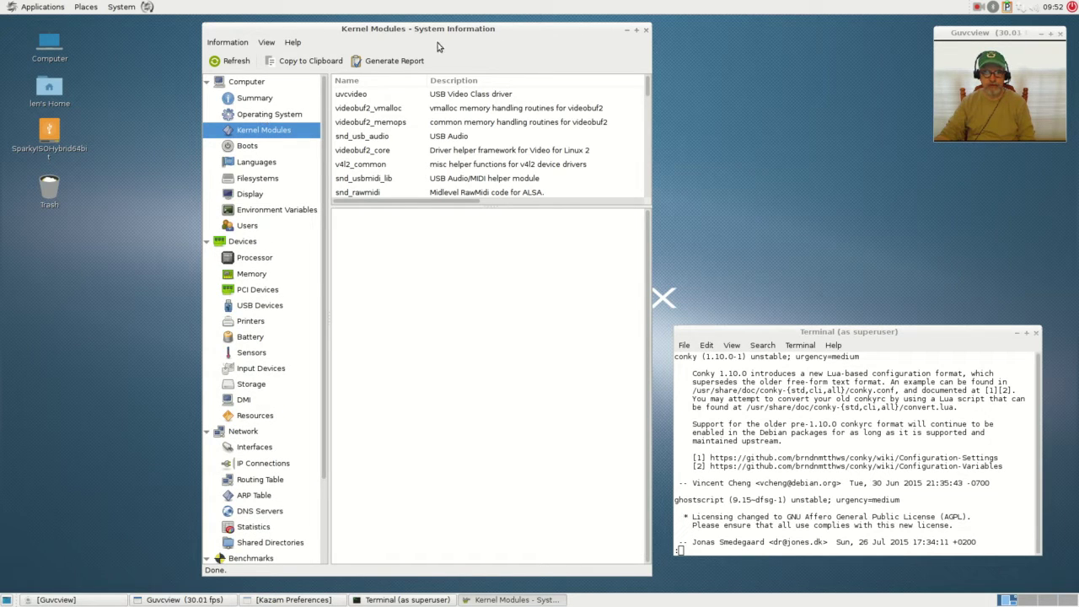
left_click(646, 30)
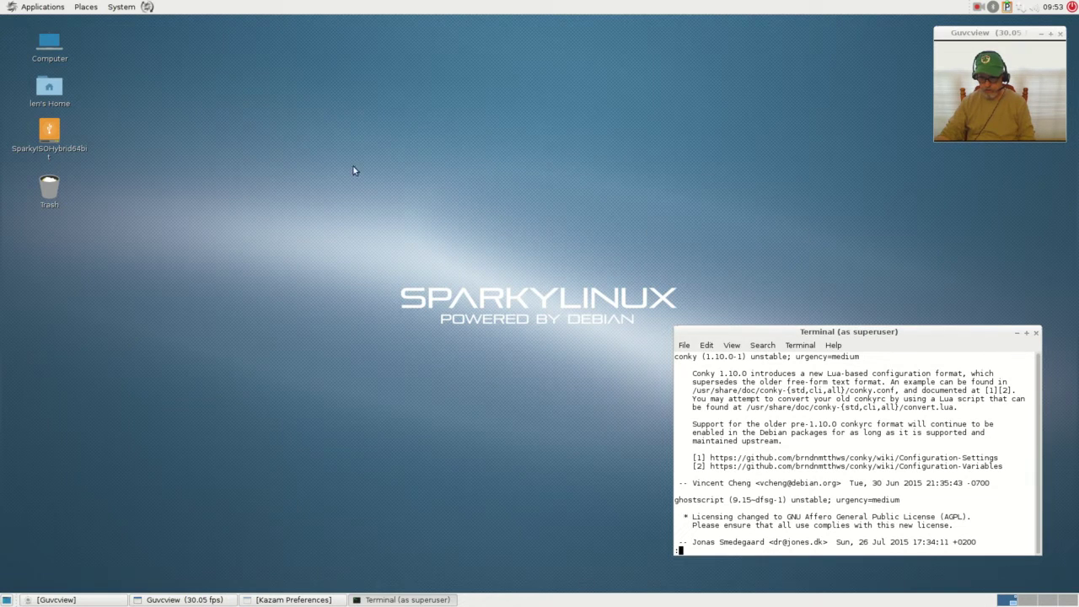
- Look through System Tools again, then show the Places menu with Home, Desktop, Computer and drive volumes
left_click(38, 7)
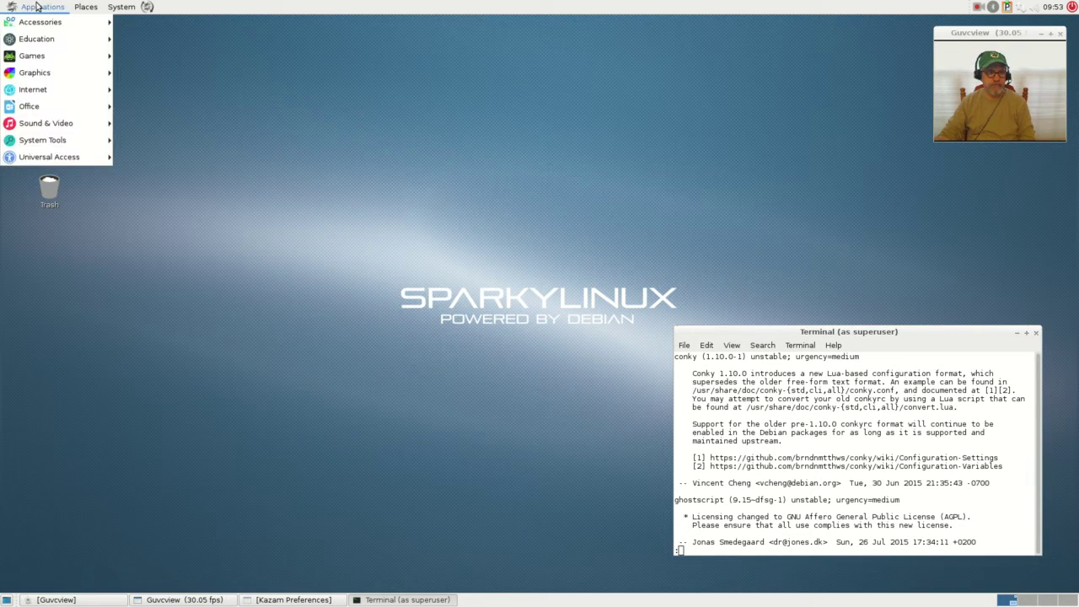
mouse_move(33, 143)
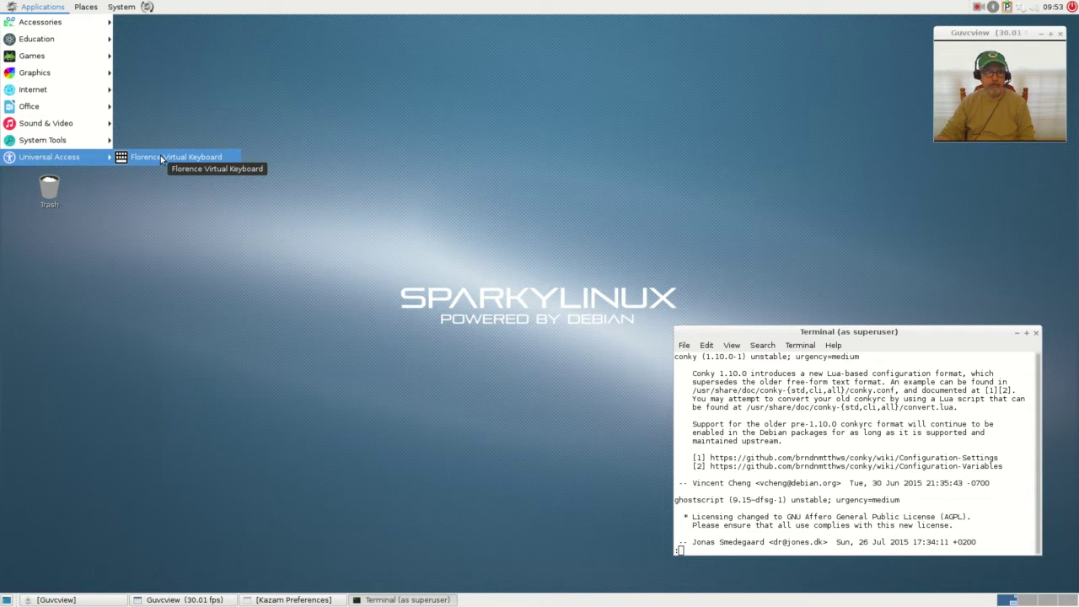
left_click(85, 10)
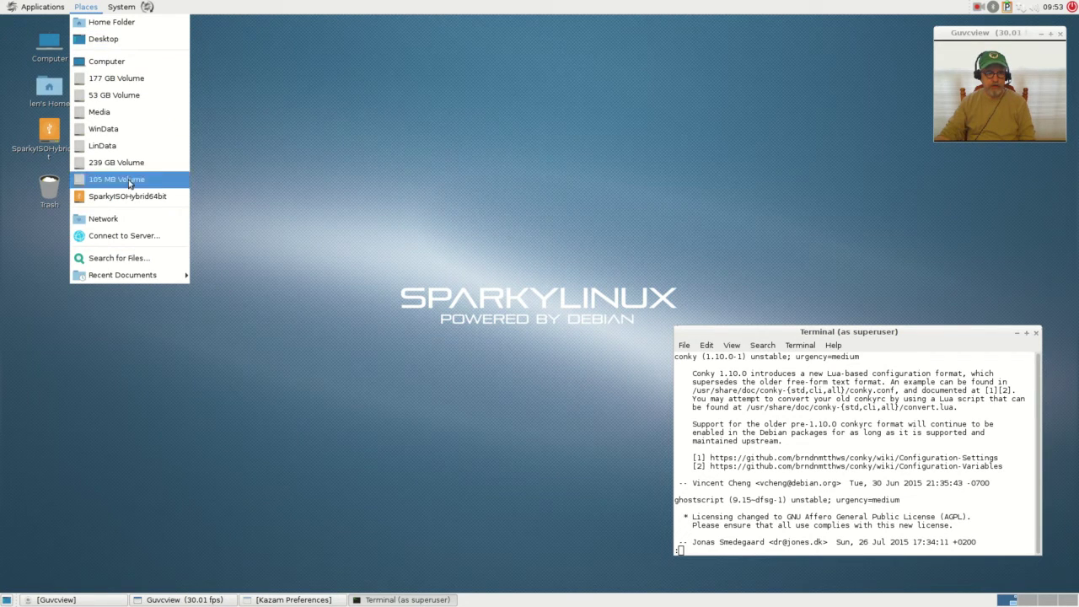
- Show the System menu with Preferences, Administration, Control Center and Shut Down
mouse_move(132, 10)
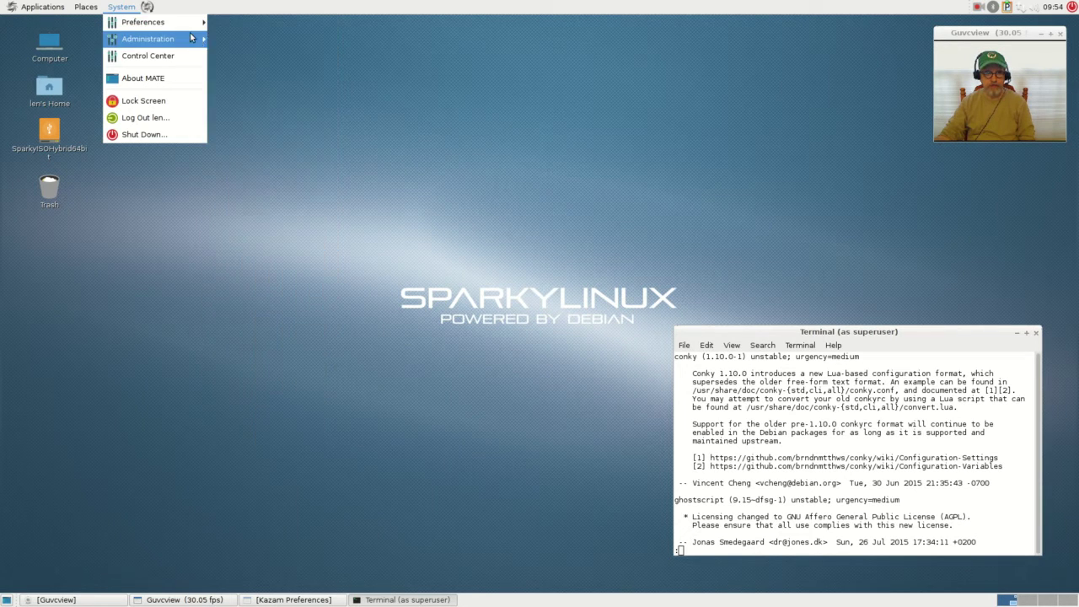
- Show the Administration submenu listing Firewall Configuration, Synaptic Package Manager and Users and Groups
mouse_move(179, 43)
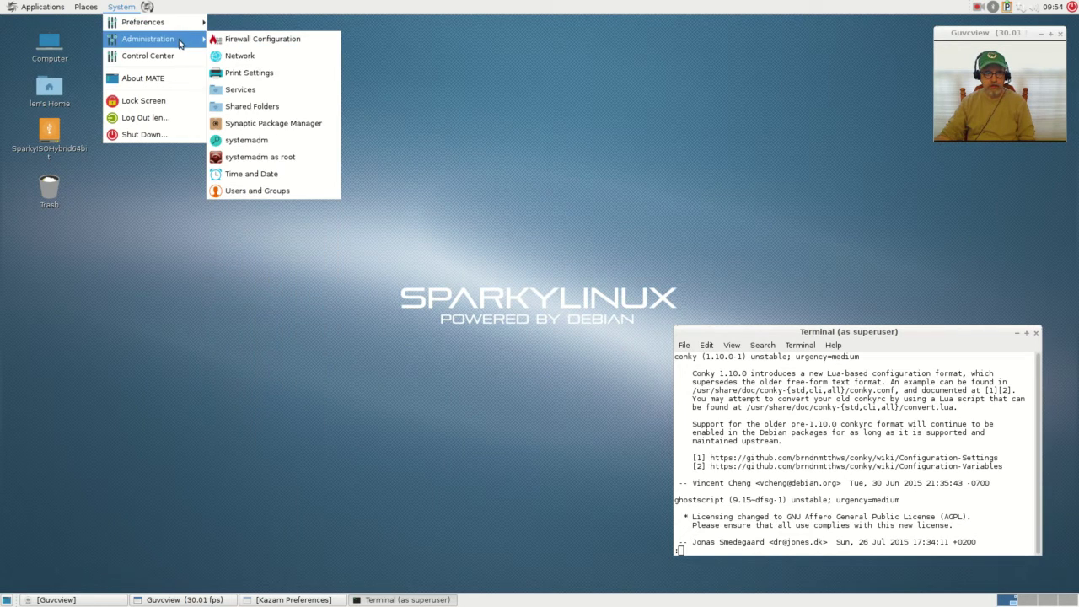
- Unlock Firewall Configuration with the admin password, switch the firewall on, and close it
left_click(265, 39)
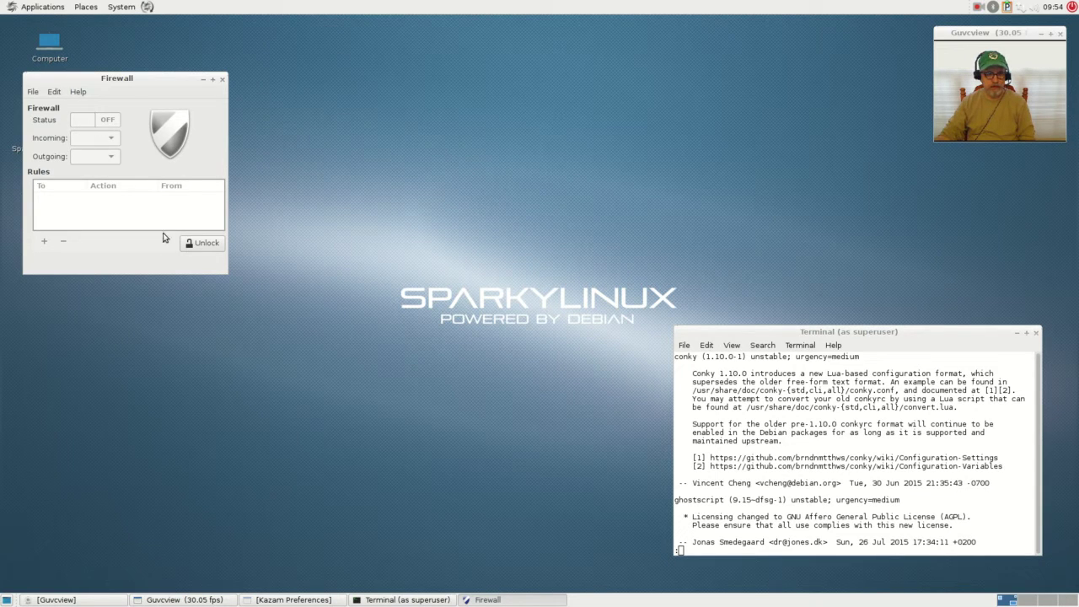
left_click(203, 243)
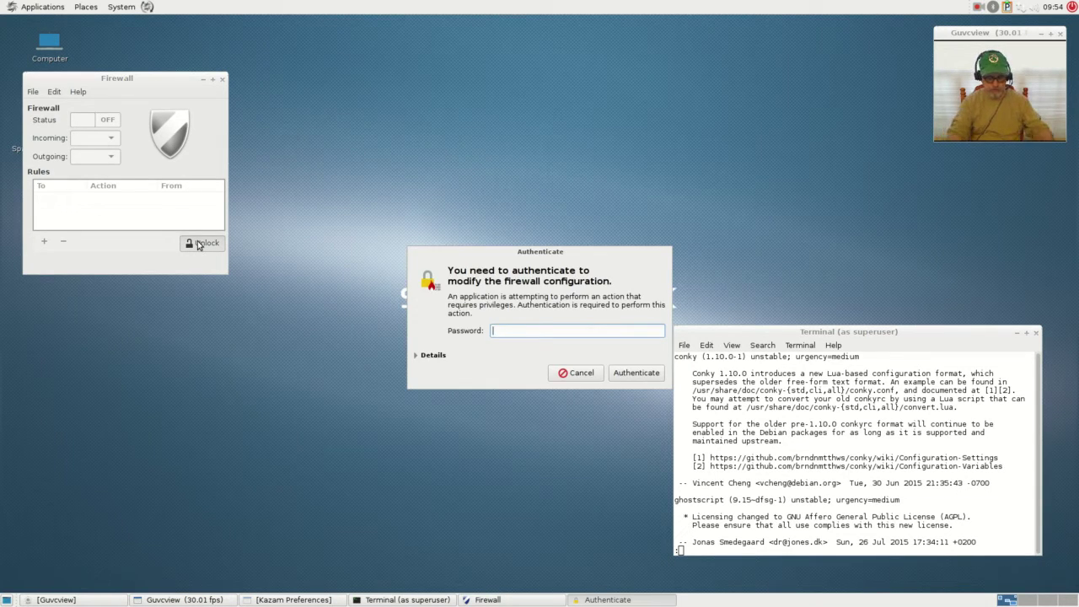
type("passwo")
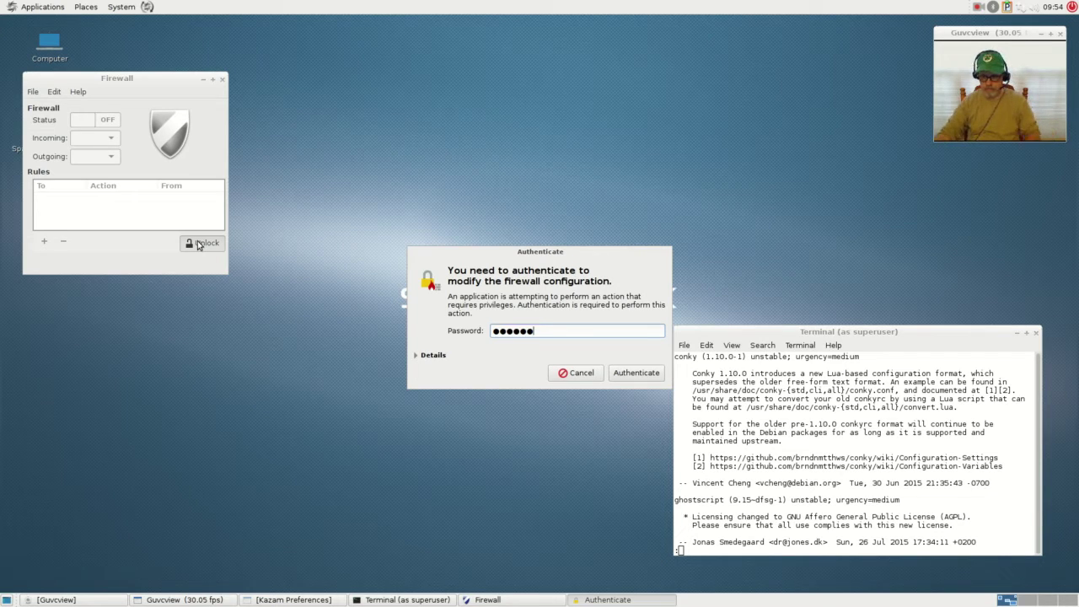
left_click(624, 374)
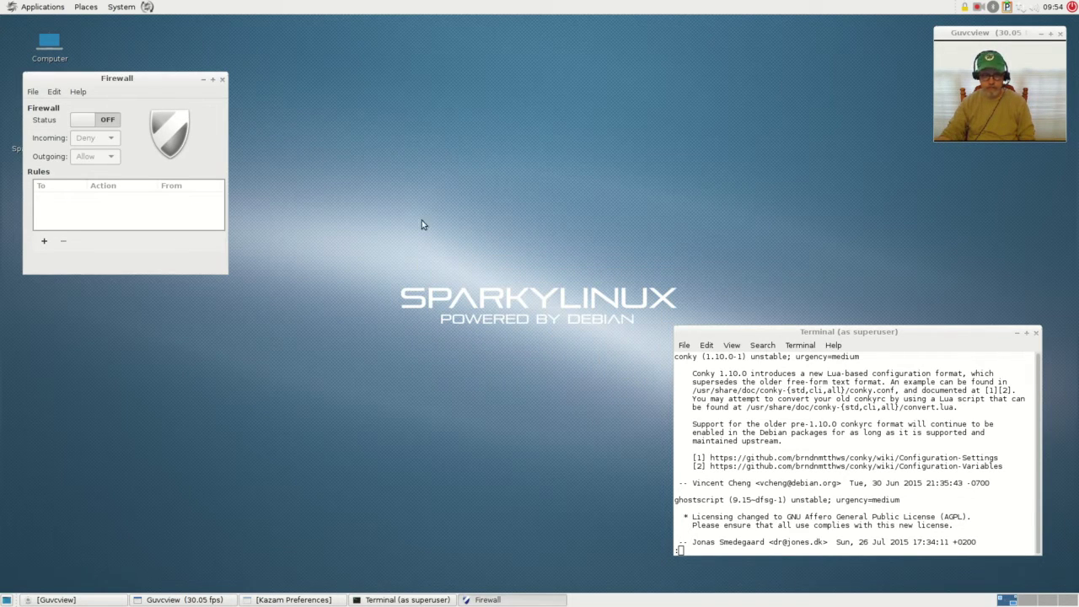
left_click(94, 122)
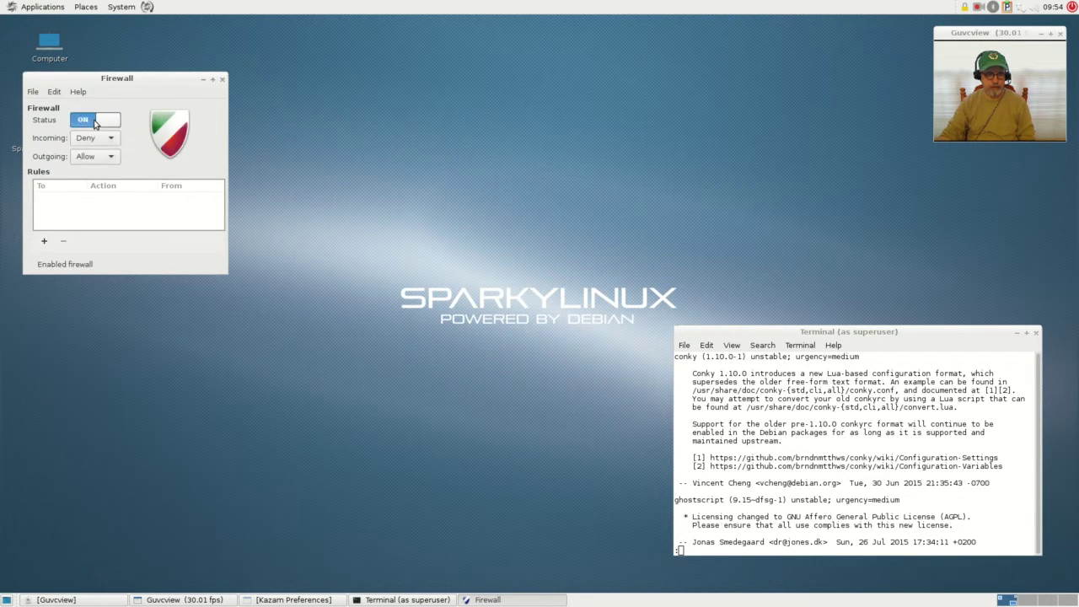
left_click(222, 79)
left_click(122, 8)
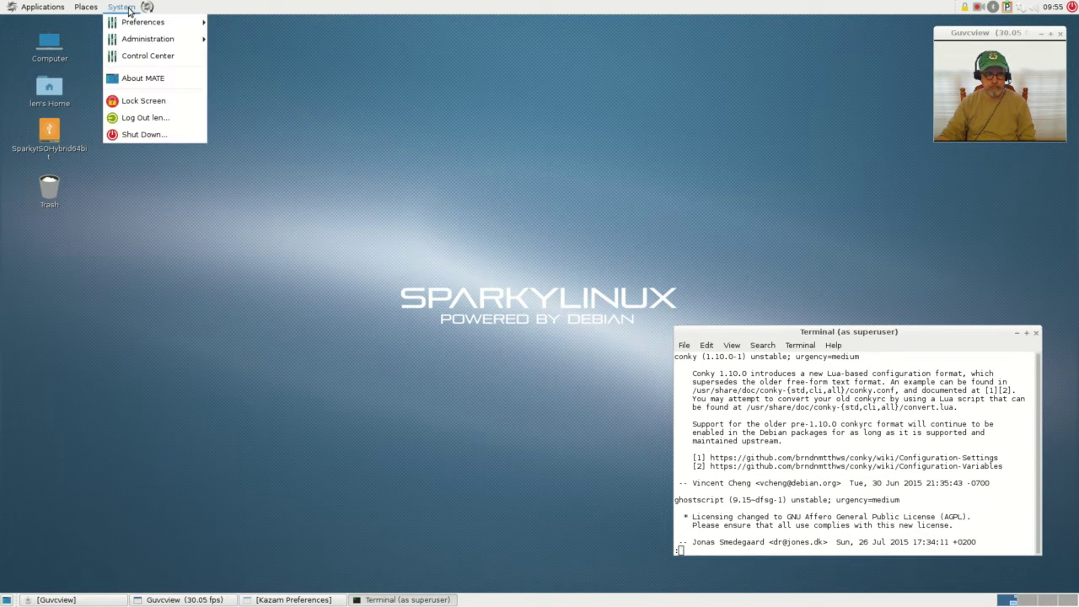
- Open Control Center from the System menu, move it to the upper left, and raise the superuser terminal
mouse_move(145, 39)
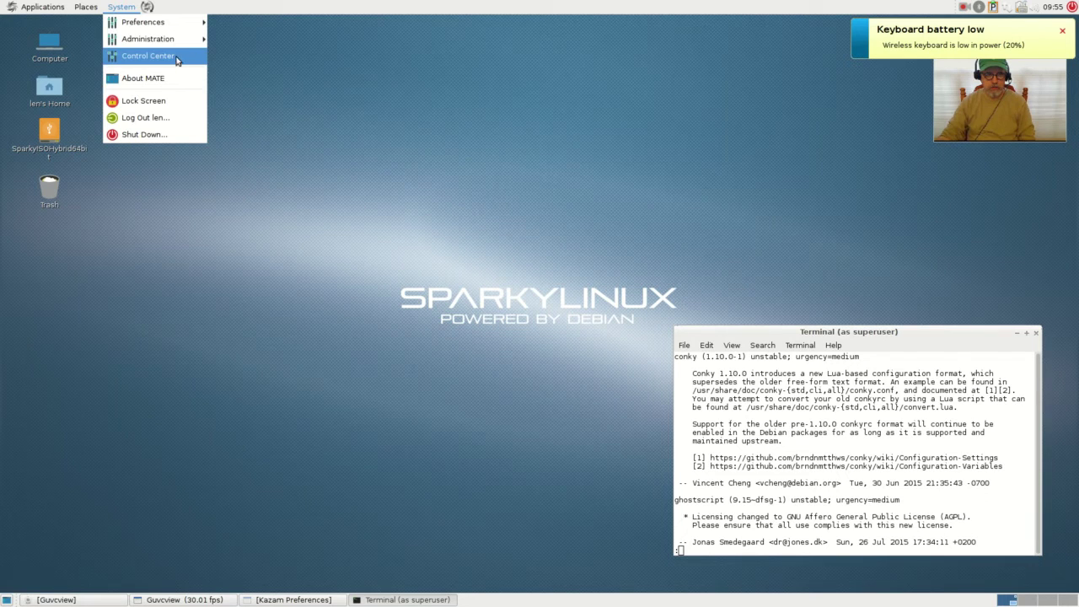
left_click(147, 56)
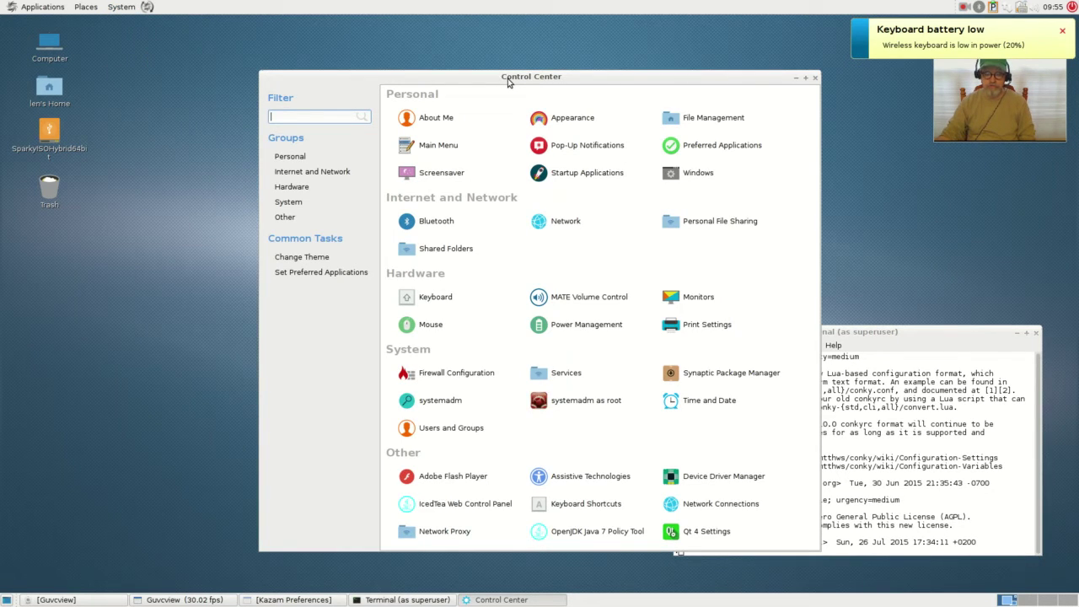
left_click_drag(508, 82, 336, 54)
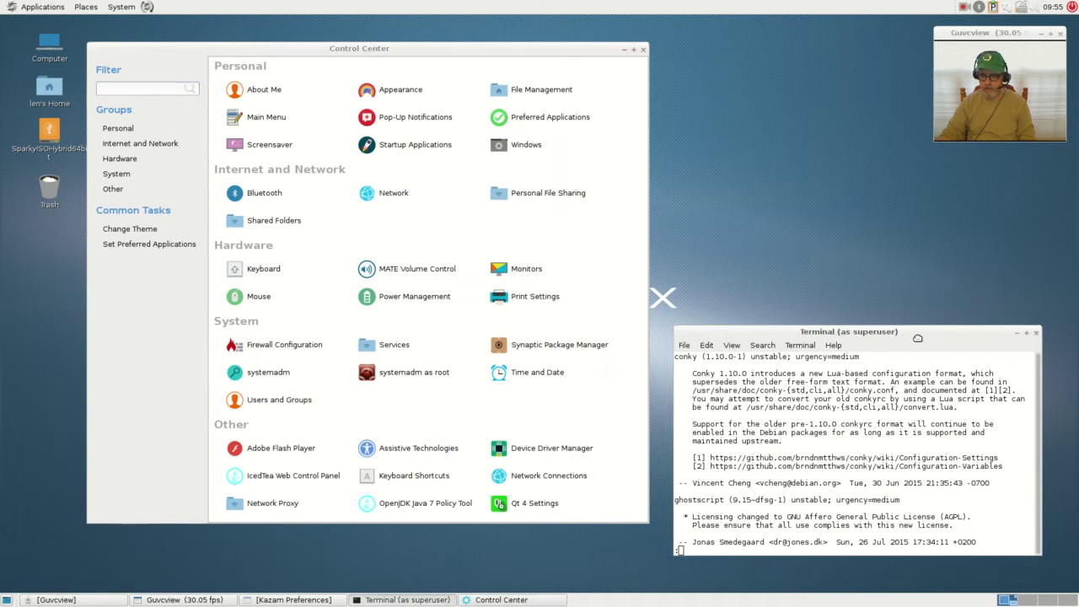
left_click_drag(918, 334, 941, 181)
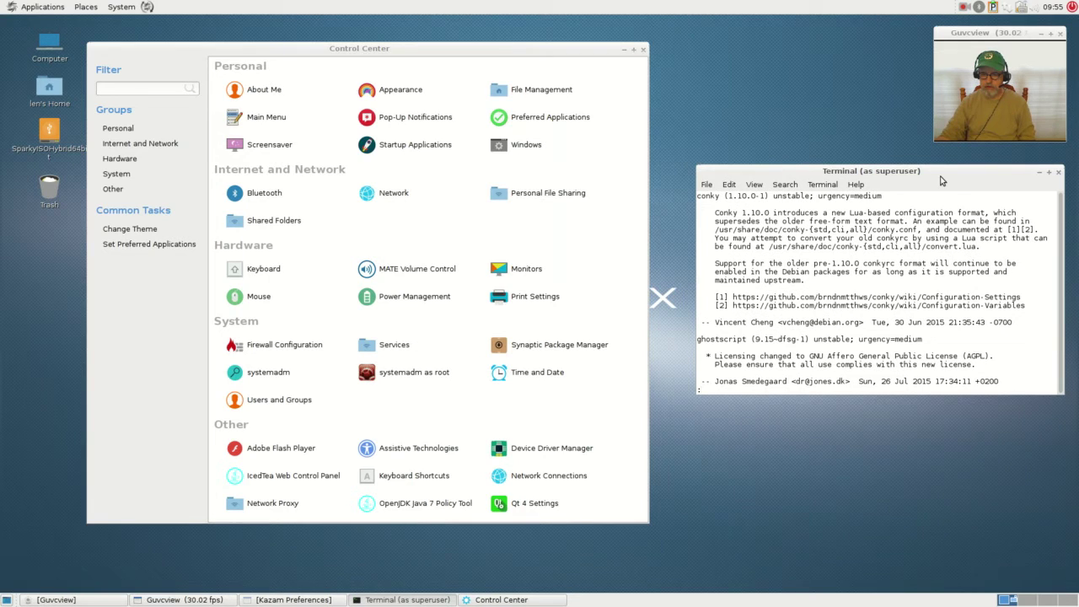
- Scroll through the apt-listchanges changelogs, then quit the pager with q so unpacking resumes
scroll(912, 331, "down", 8)
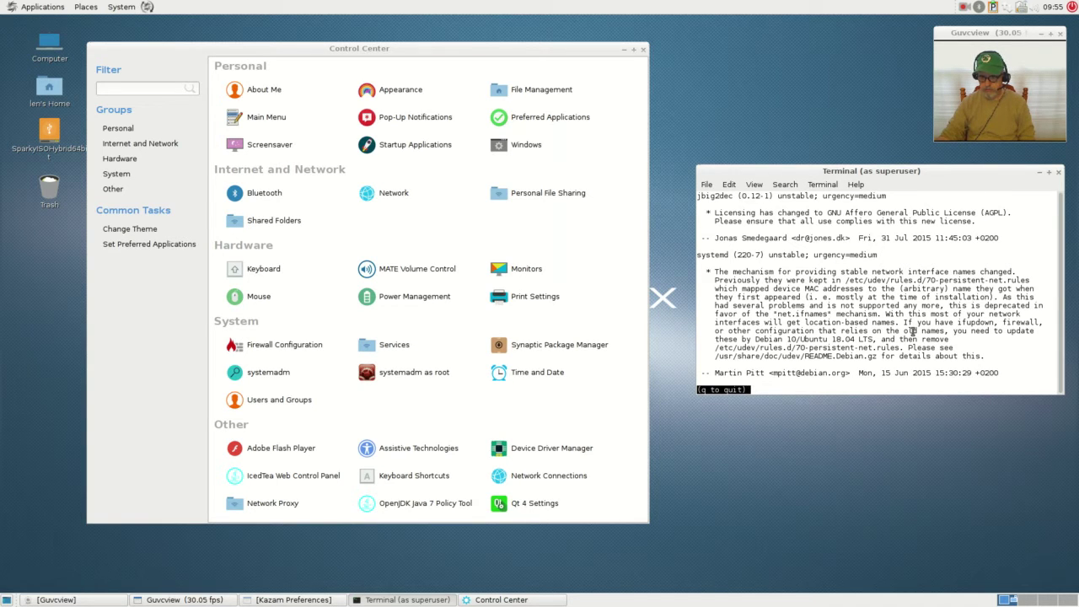
scroll(912, 331, "up", 10)
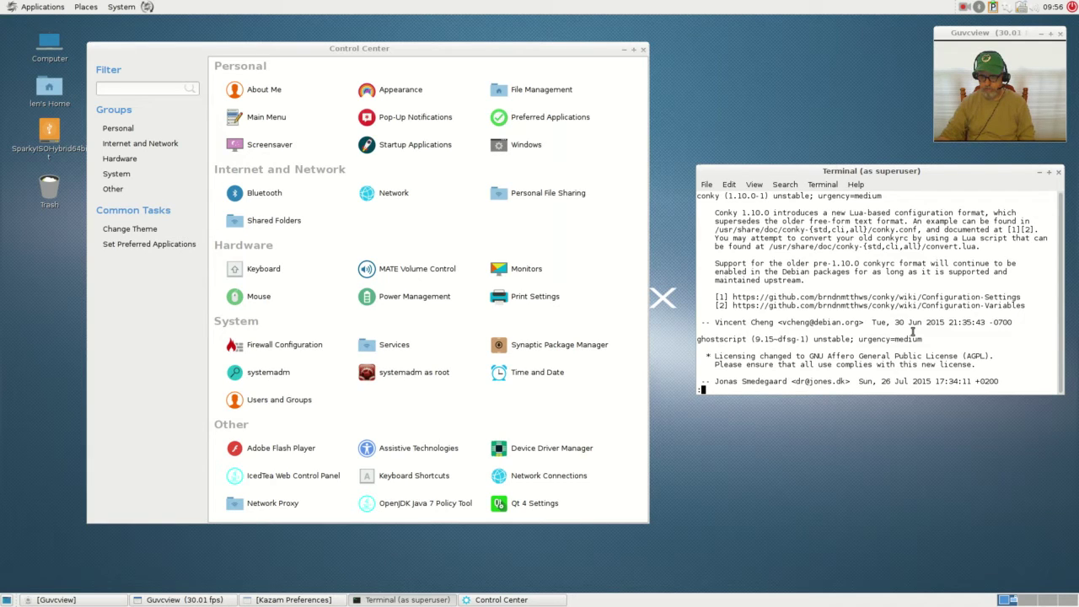
scroll(912, 331, "down", 8)
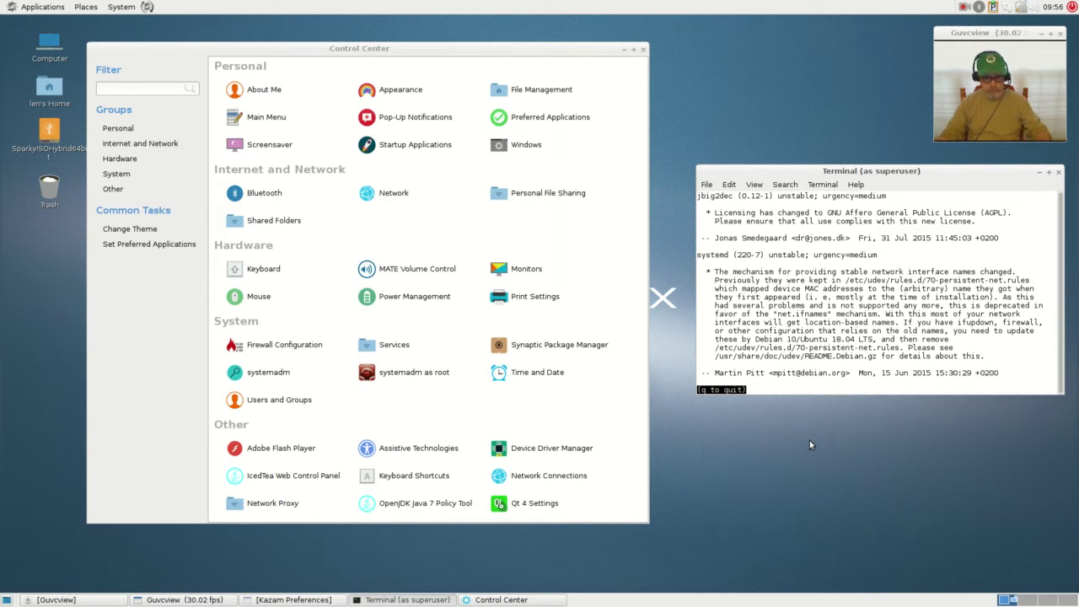
key("q")
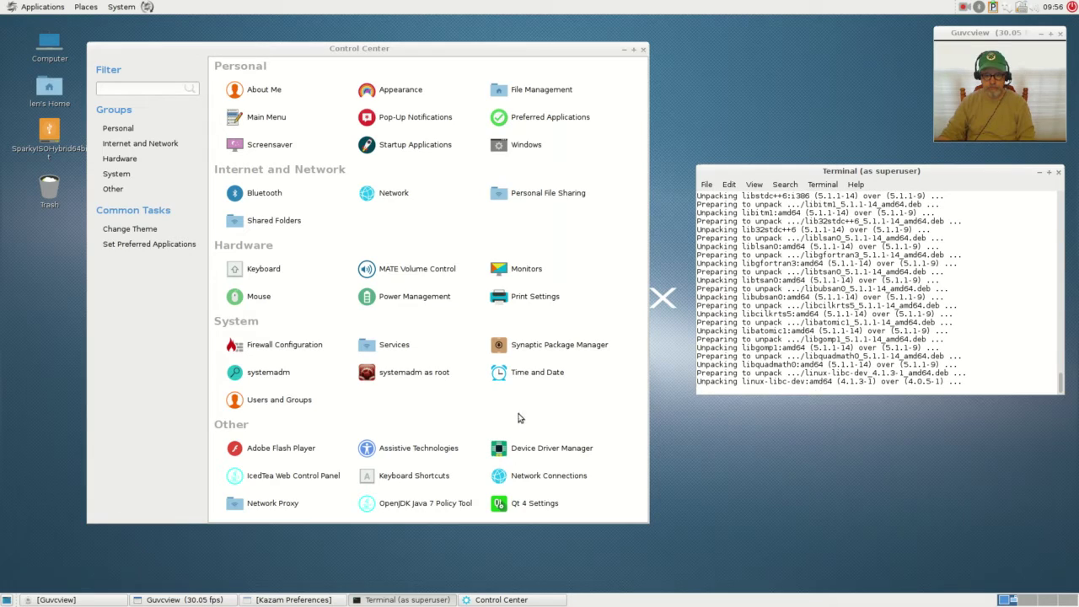
- Launch Device Driver Manager from Control Center with the admin password, then adjust the window
left_click(525, 447)
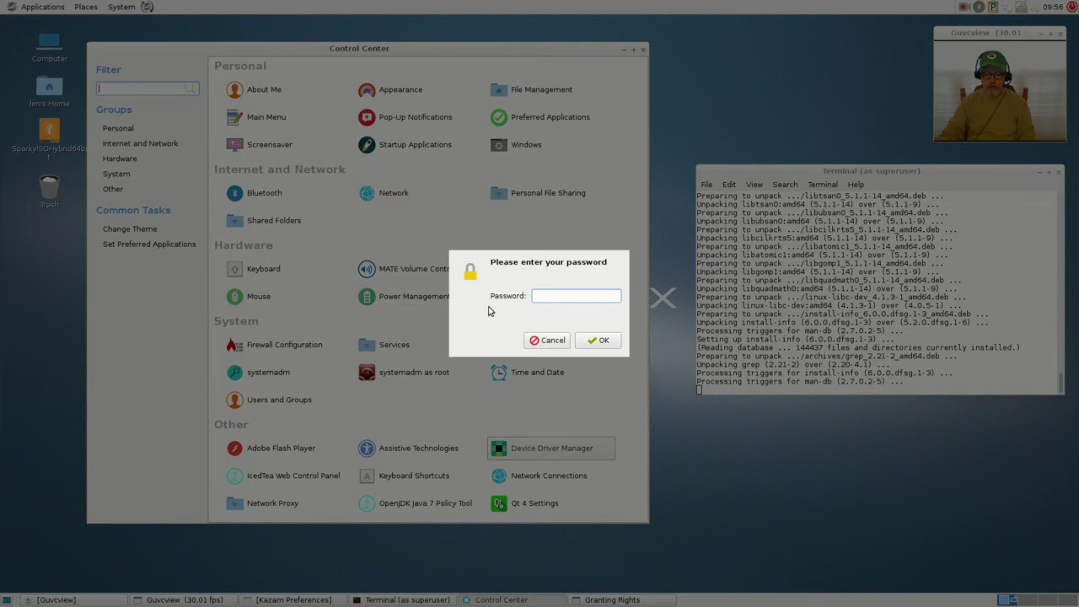
key("Return")
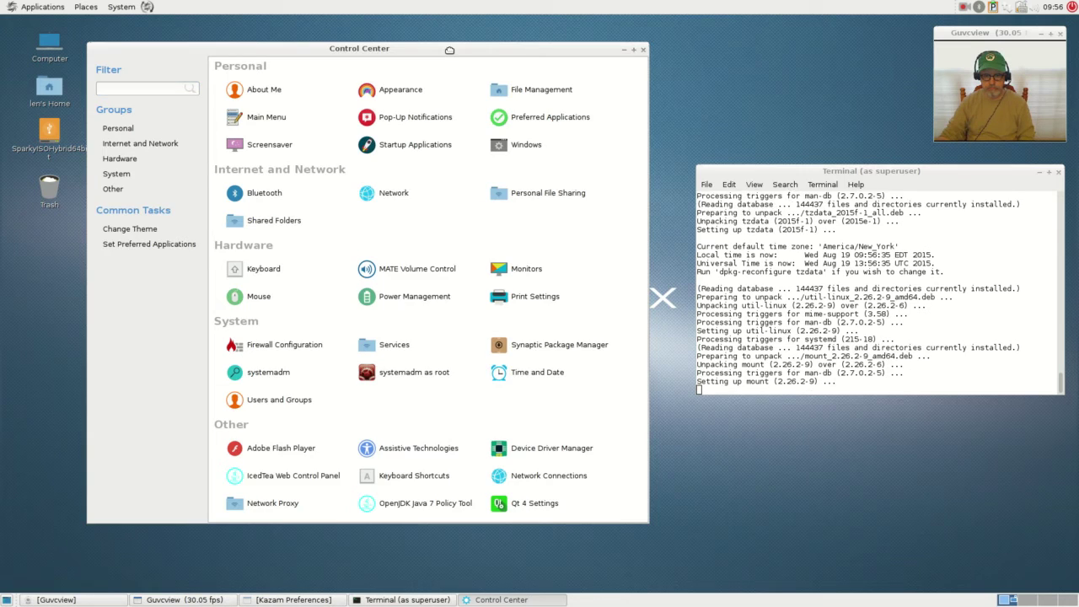
mouse_move(449, 53)
left_mouse_down()
mouse_move(458, 530)
mouse_move(454, 43)
left_mouse_up()
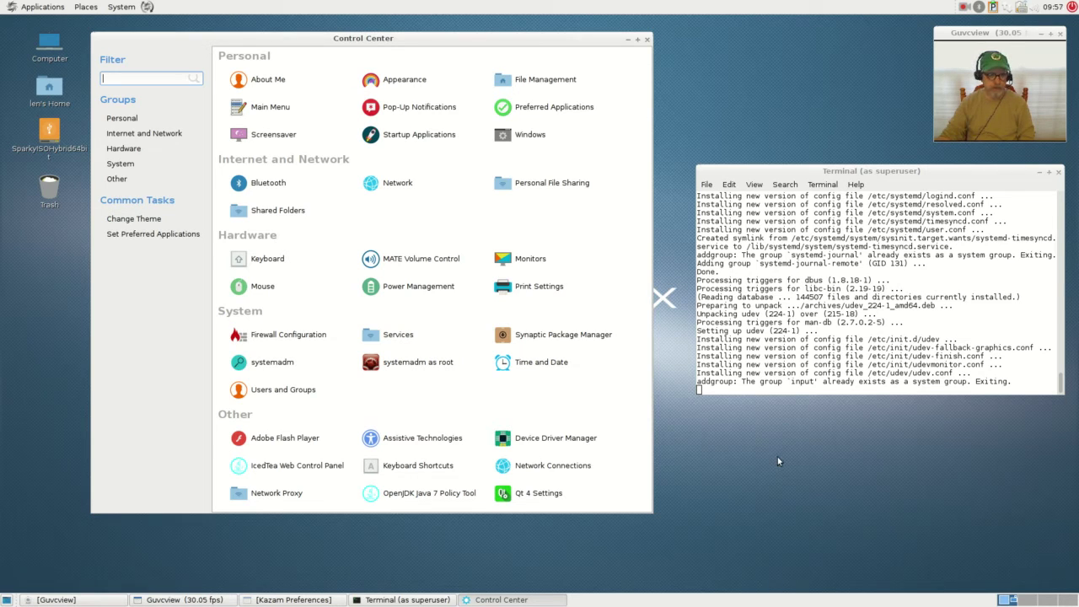
left_click(965, 9)
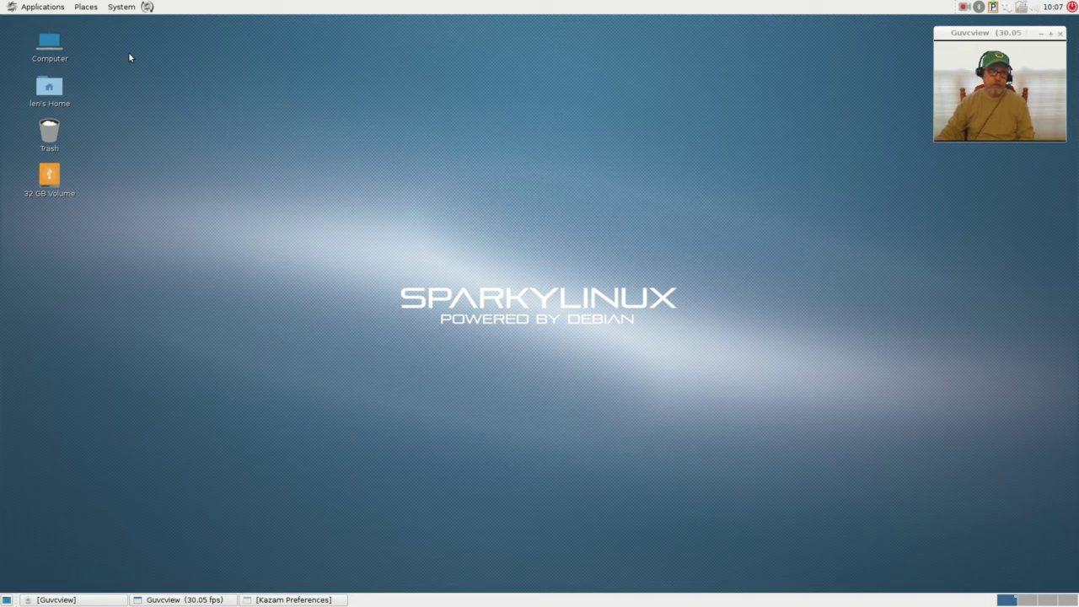
- Start Device Driver Manager from System > Preferences and authenticate with the account password
left_click(48, 10)
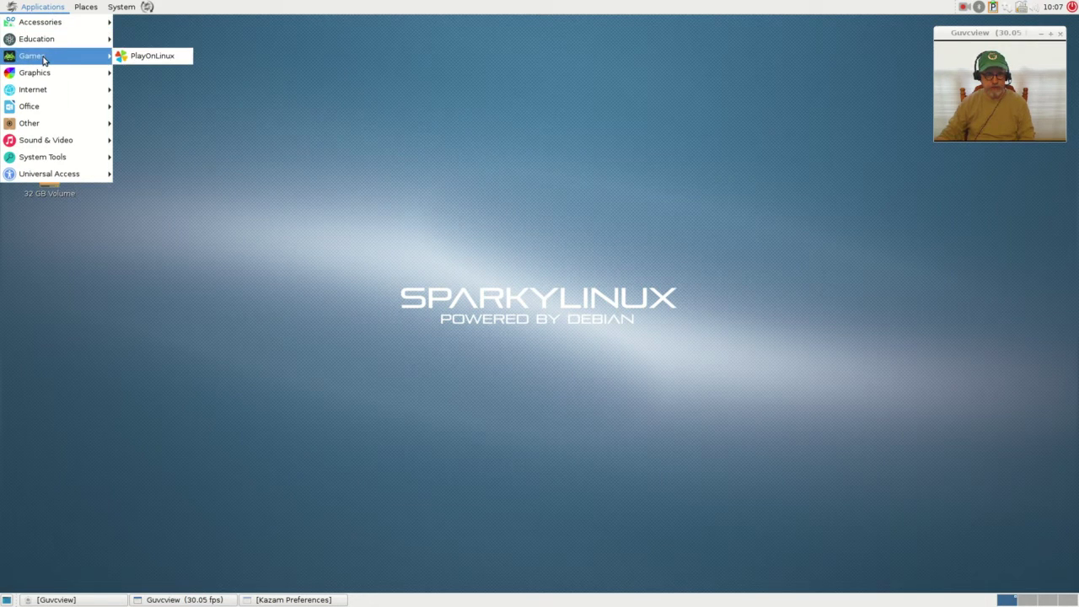
mouse_move(104, 20)
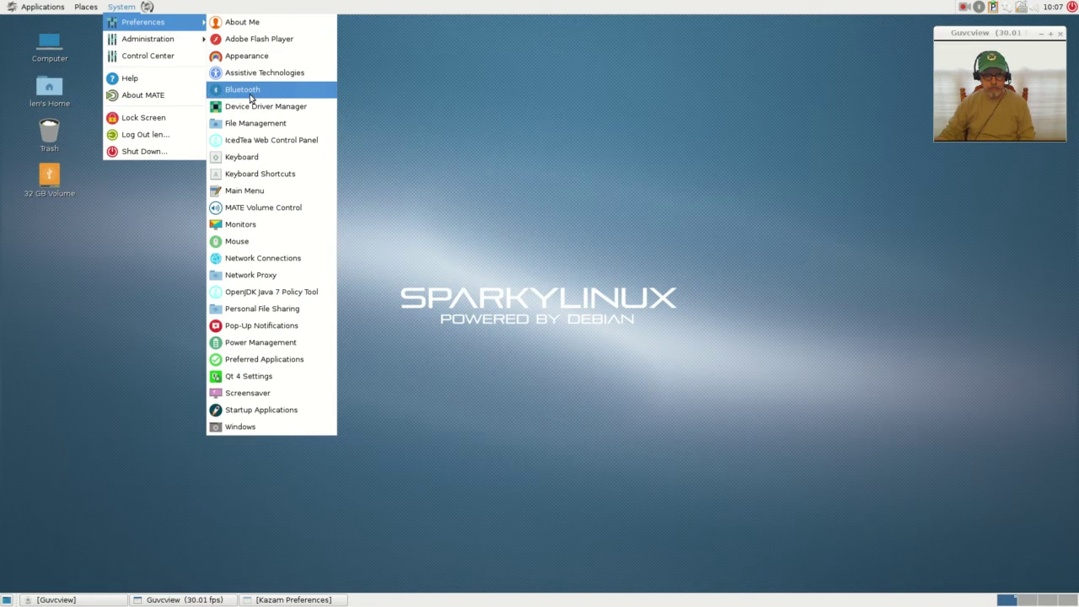
left_click(257, 107)
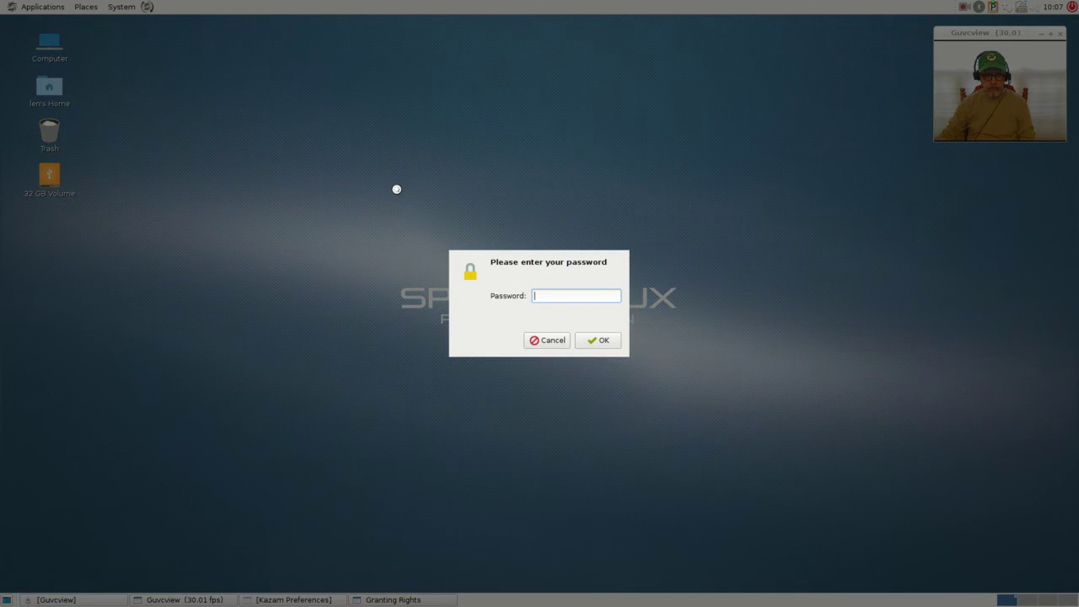
key("Return")
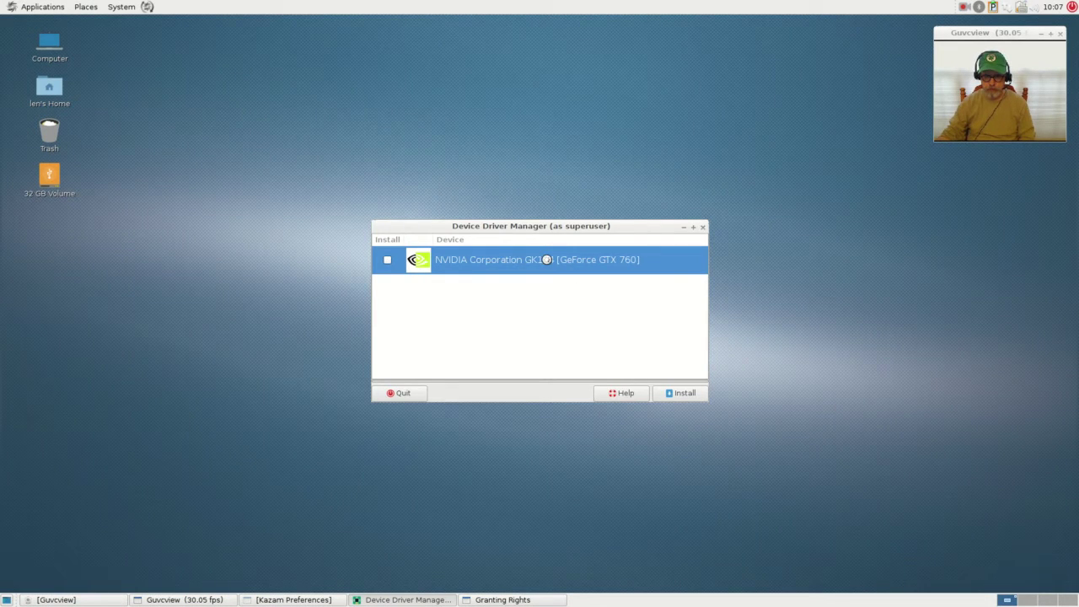
- Install the NVIDIA GeForce GTX 760 driver, move the window to the upper right, and check the network status
left_click_drag(531, 226, 527, 135)
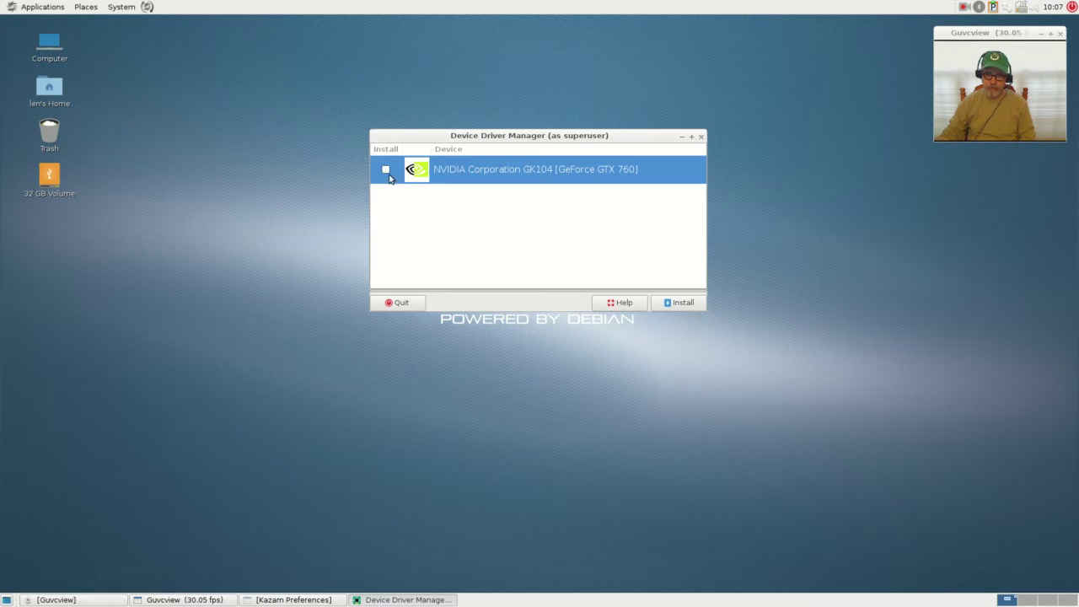
left_click(674, 303)
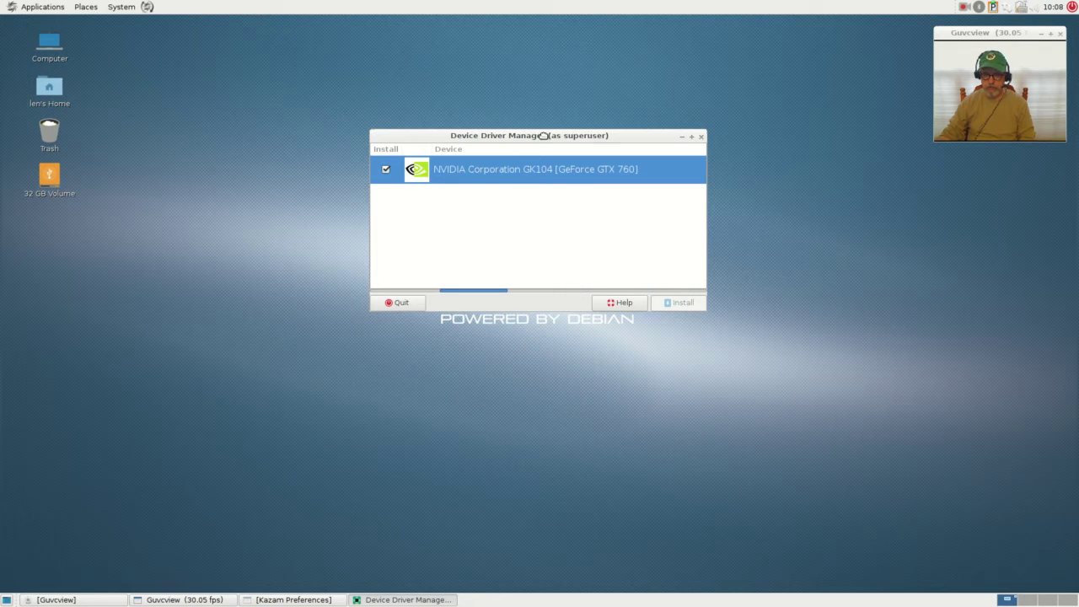
left_click_drag(544, 136, 751, 38)
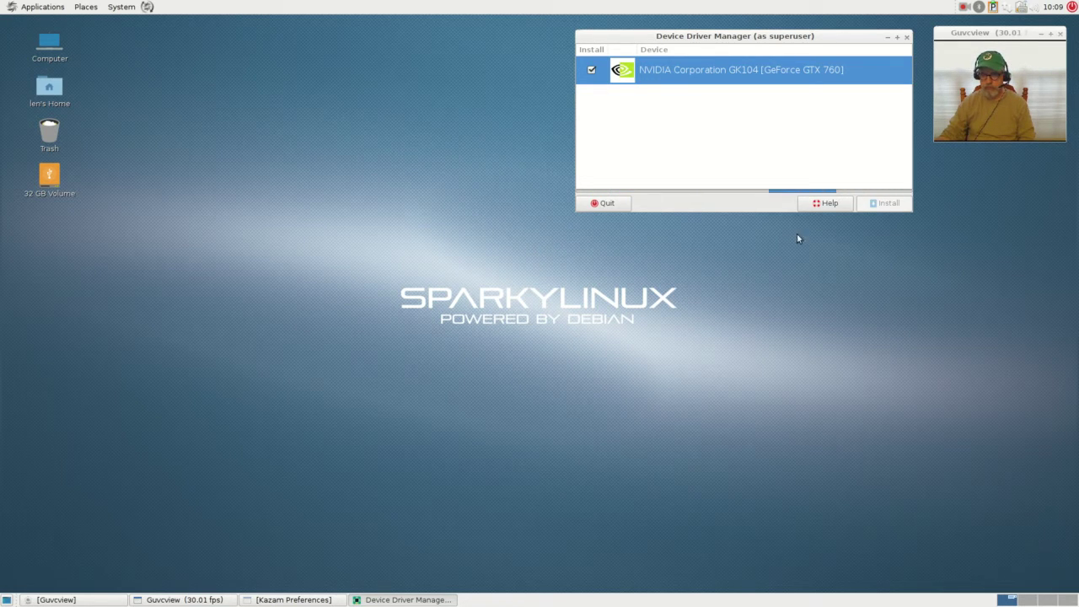
left_click(1007, 7)
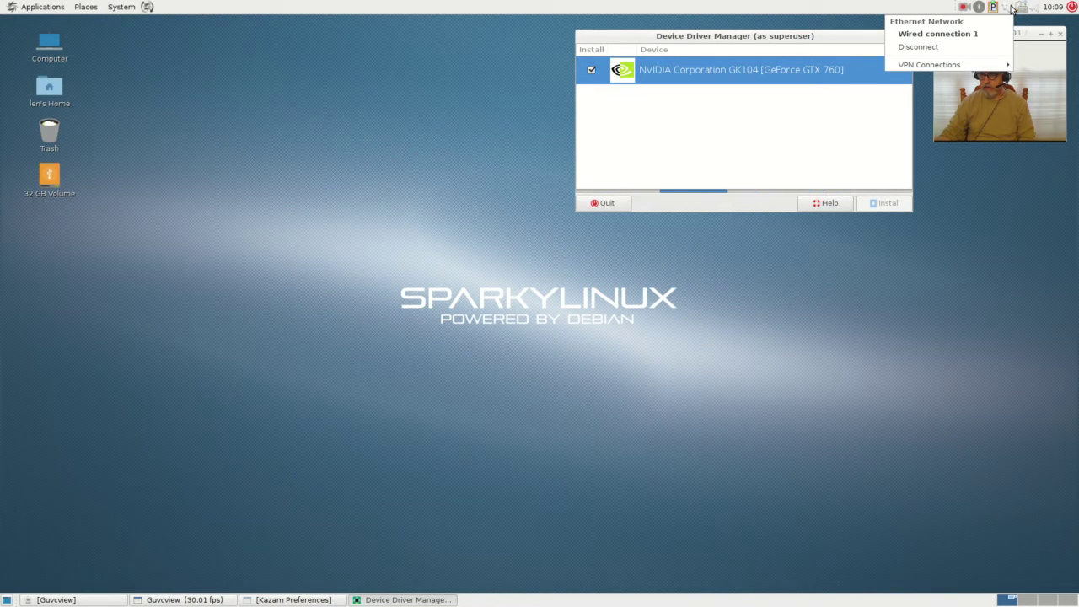
left_click(1011, 8)
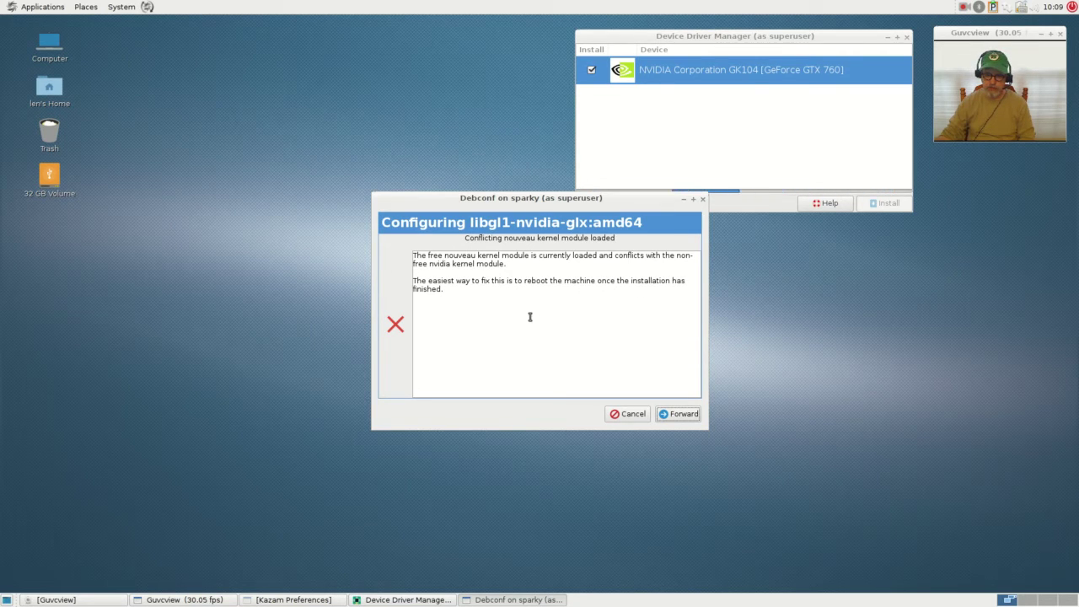
- Accept the nouveau Debconf warning with Forward, OK the restart notice, and quit Device Driver Manager
left_click(681, 414)
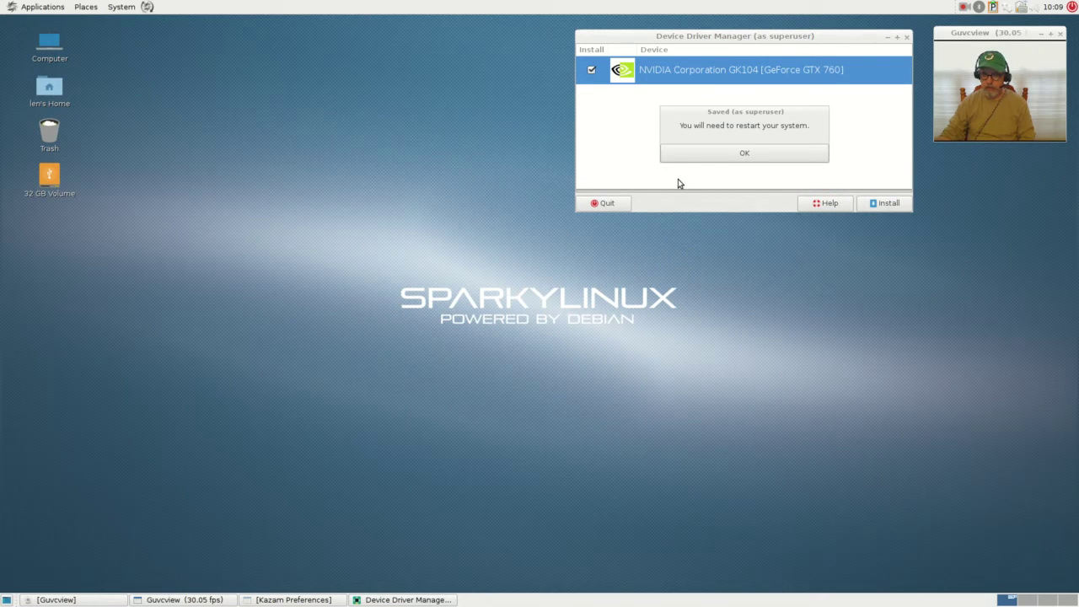
left_click(745, 153)
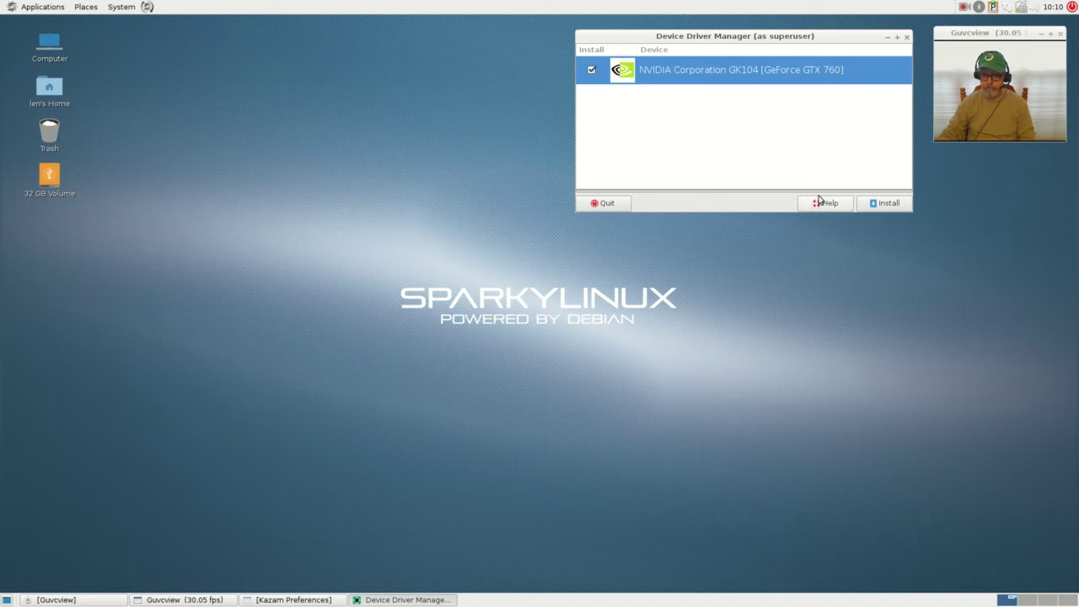
left_click(605, 204)
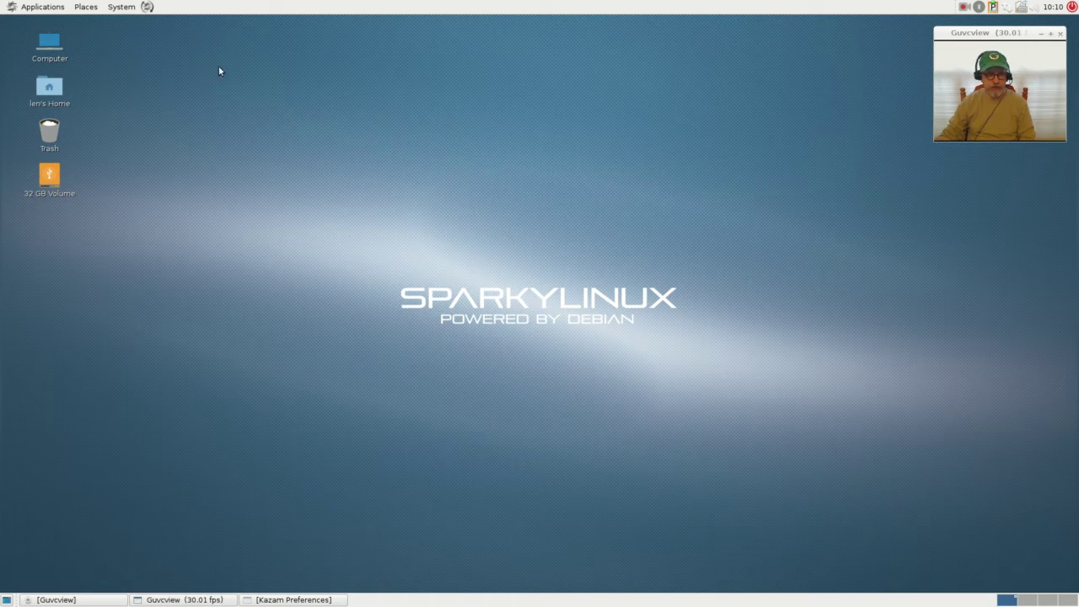
- Browse the Applications menu into System Tools to reach MATE Terminal
left_click(54, 8)
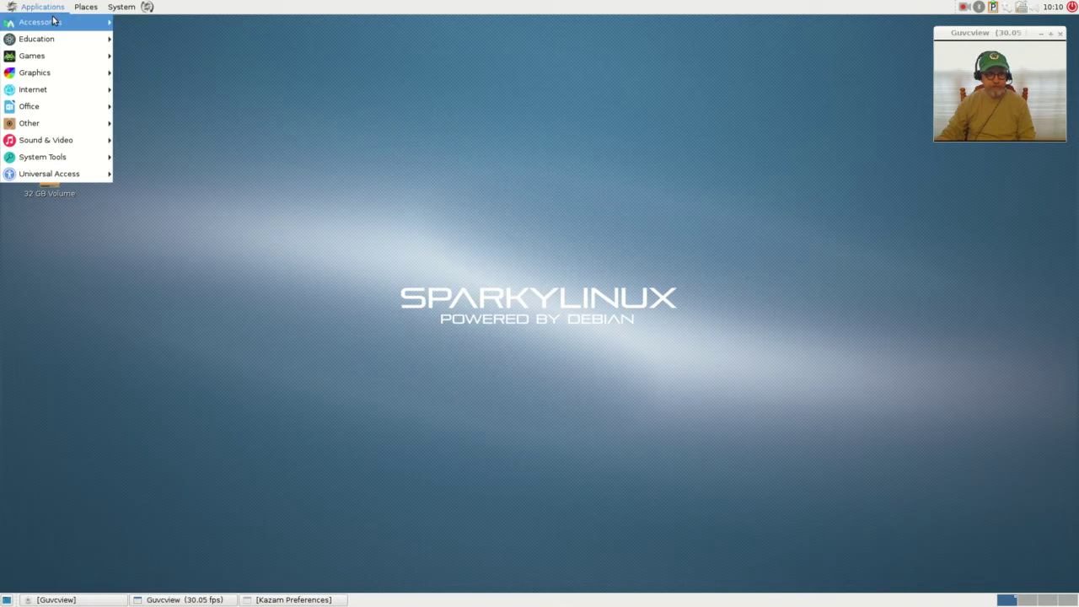
mouse_move(53, 22)
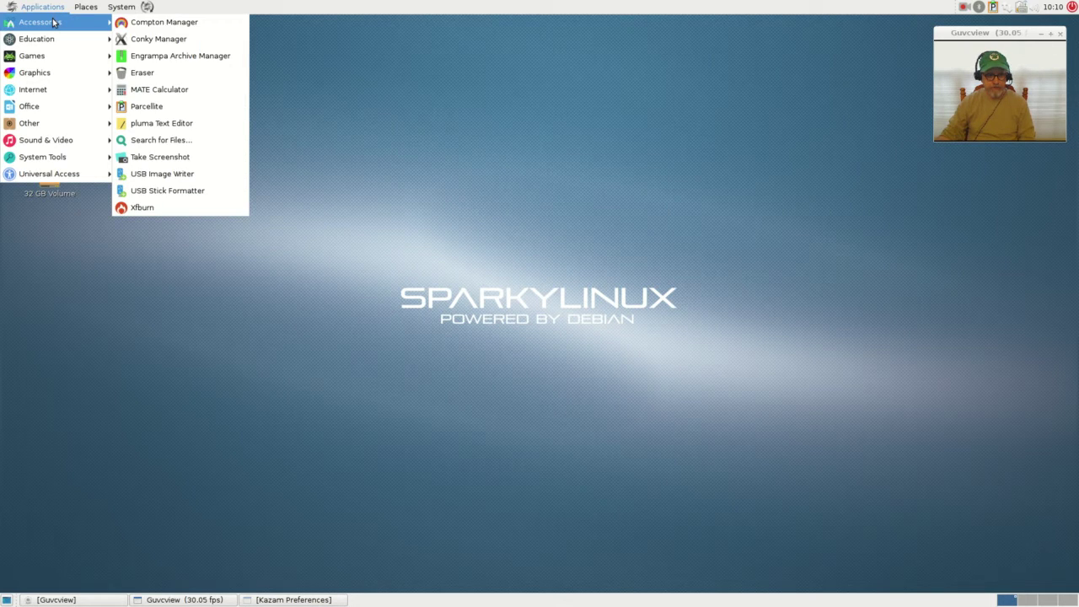
mouse_move(107, 11)
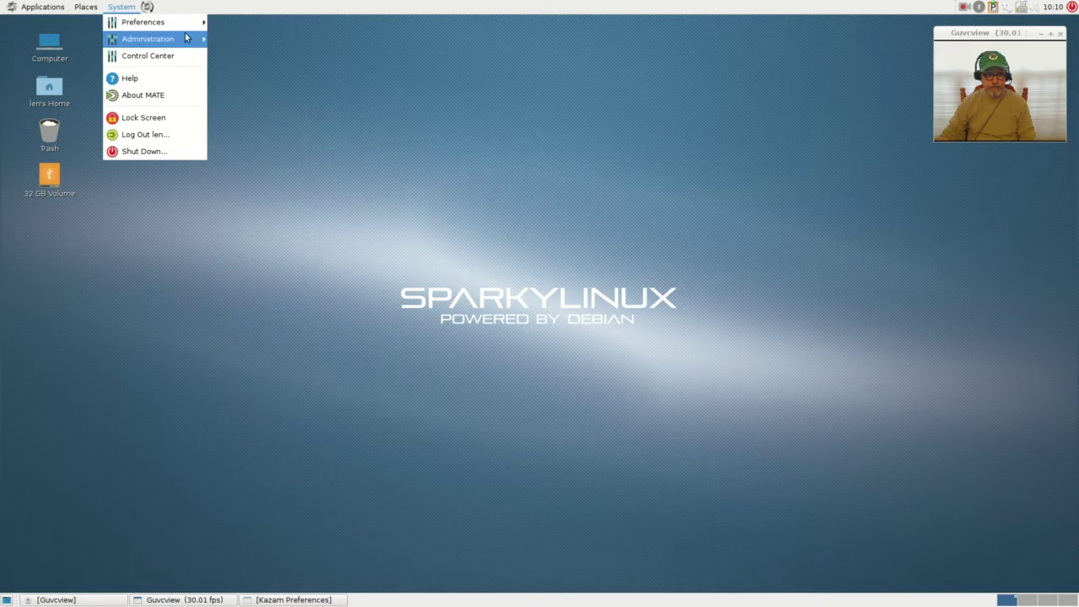
mouse_move(173, 34)
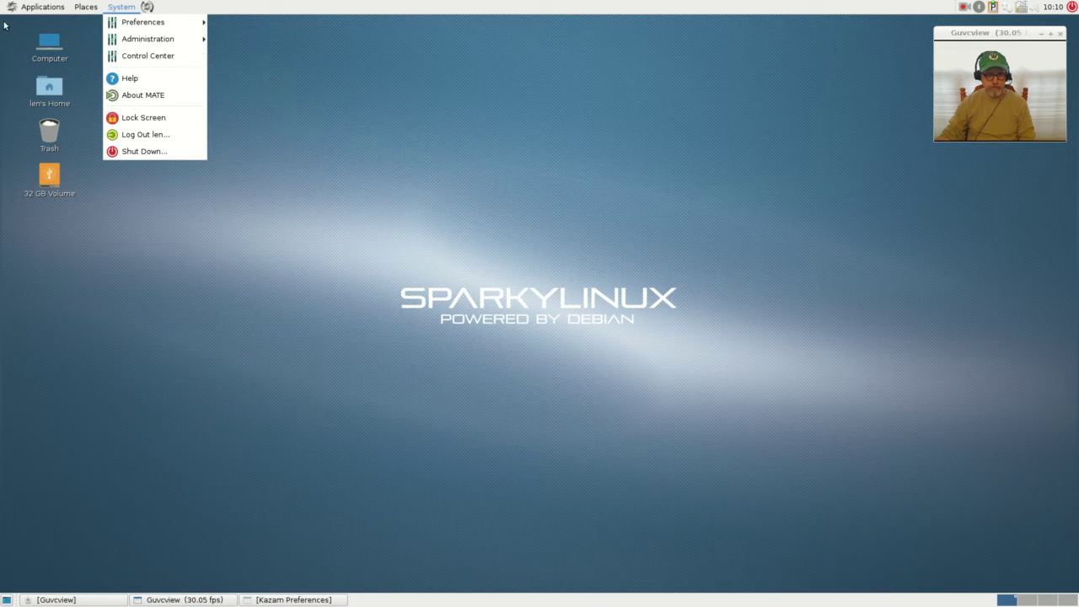
mouse_move(12, 8)
mouse_move(46, 159)
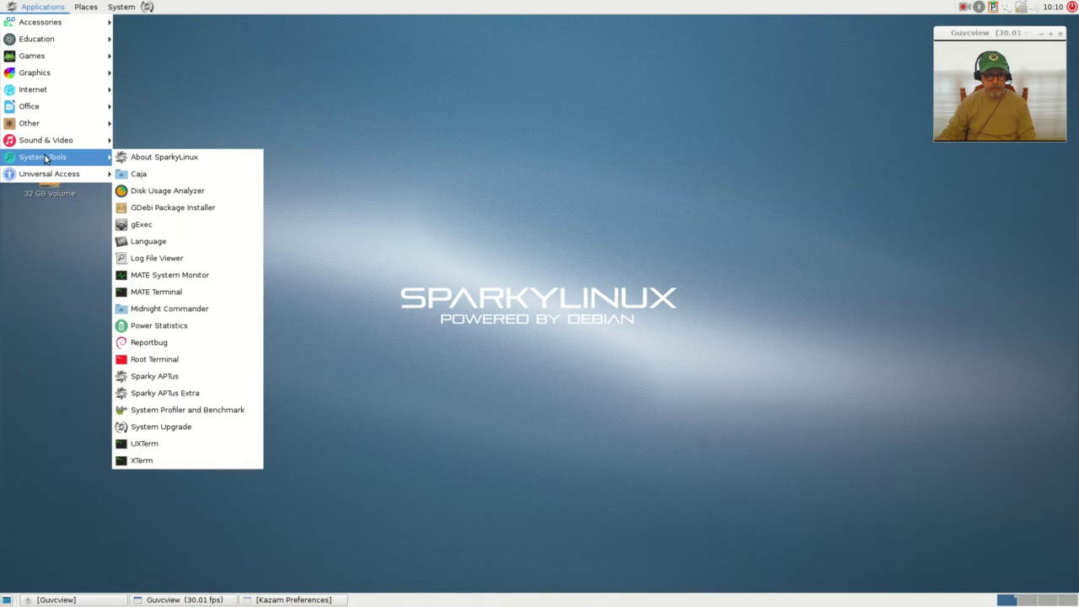
- Launch MATE Terminal, move it to the lower right, and open the home folder at the top left
left_click(155, 291)
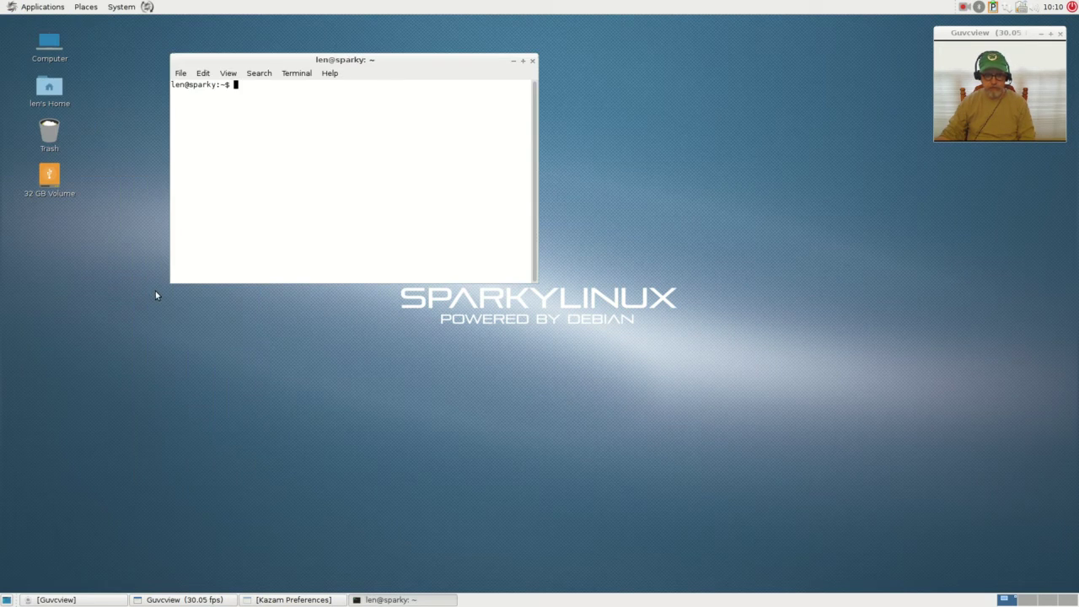
left_click_drag(397, 65, 874, 281)
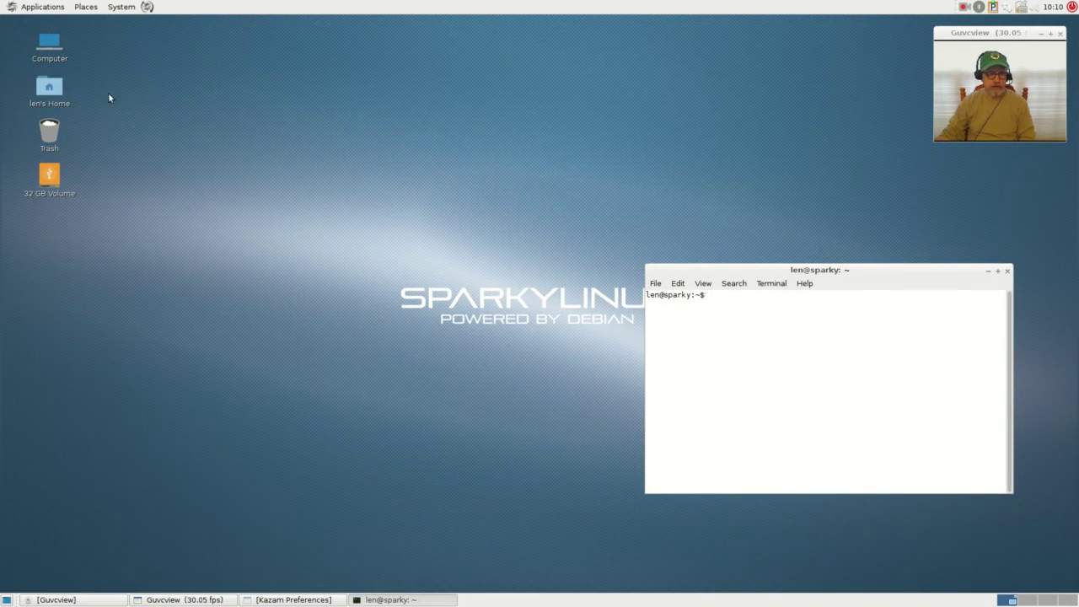
double_click(49, 88)
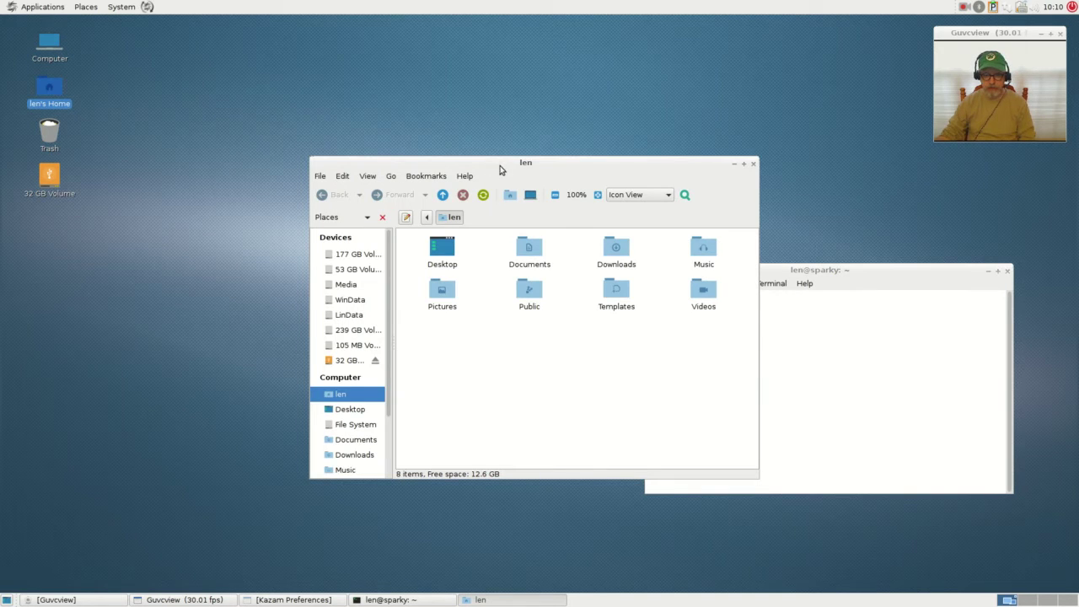
left_click_drag(500, 166, 202, 43)
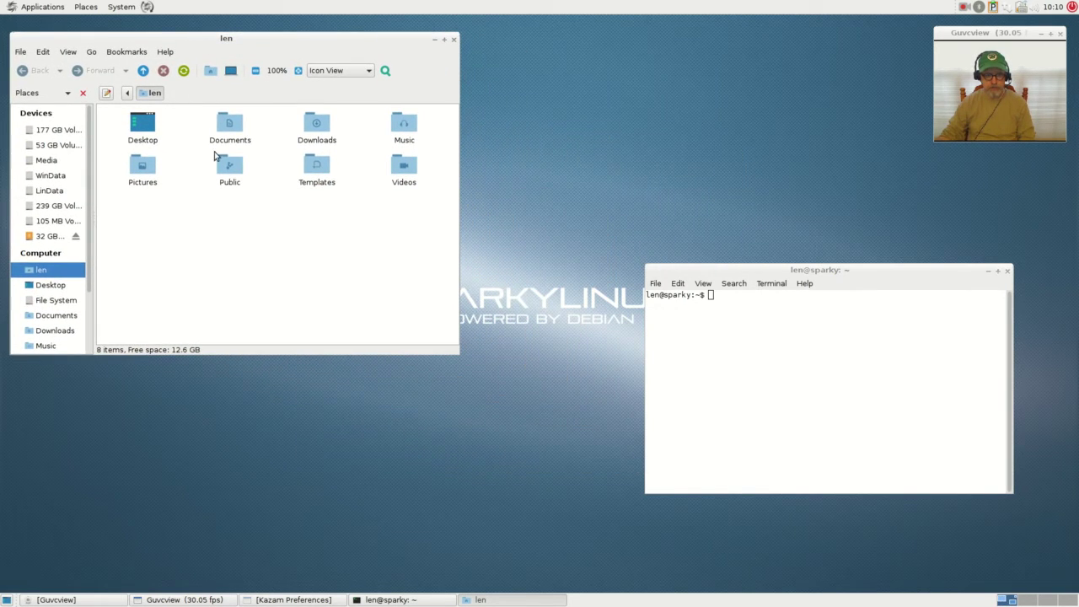
- Open the Documents folder and the 'Debian Broadcom and Nvidia' notes file in Pluma
left_click(233, 126)
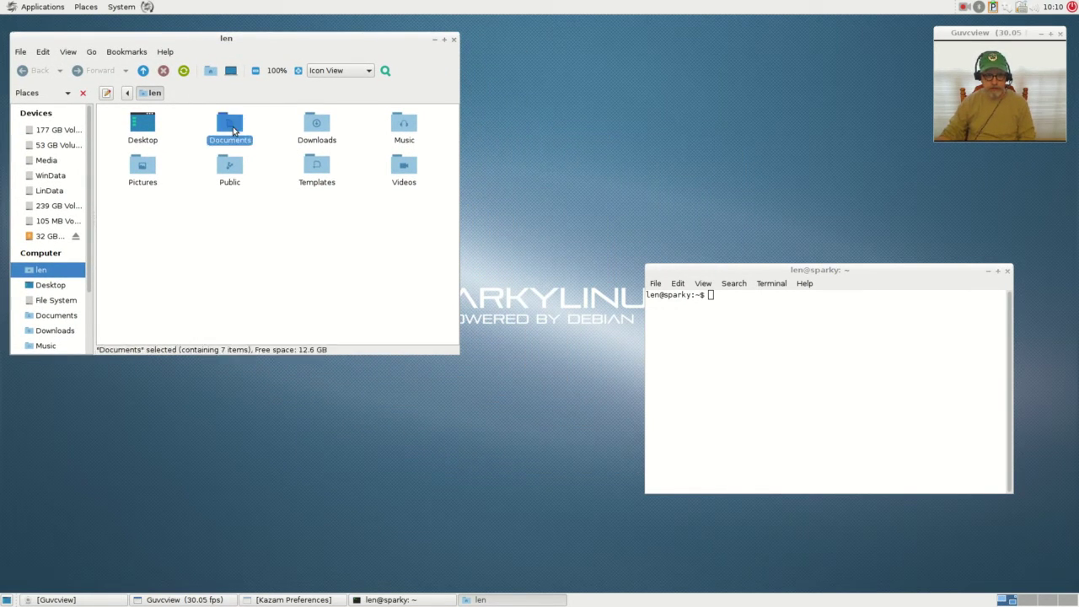
double_click(232, 126)
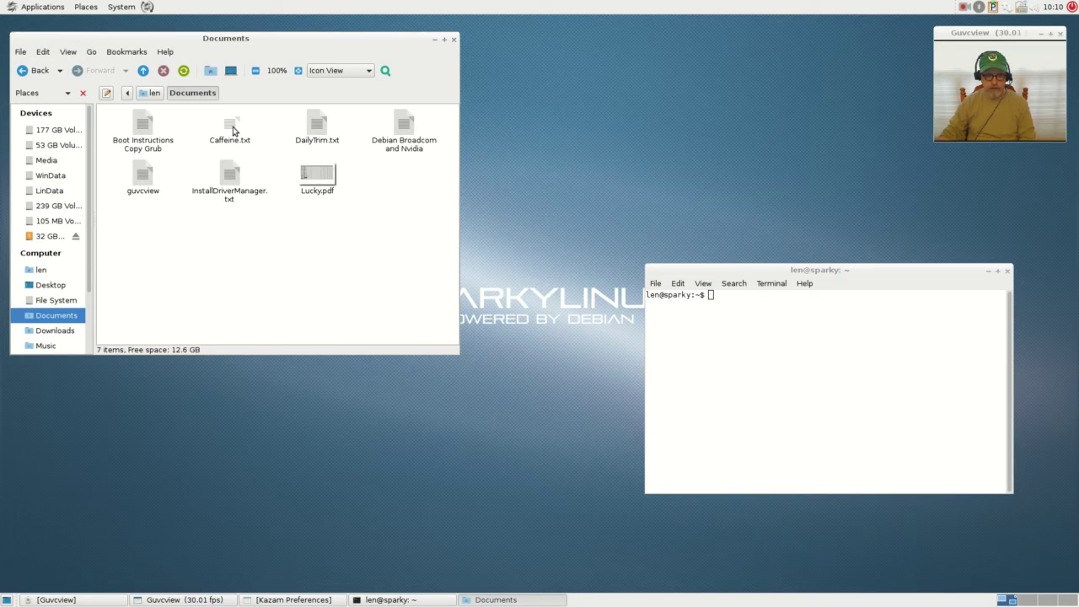
double_click(405, 124)
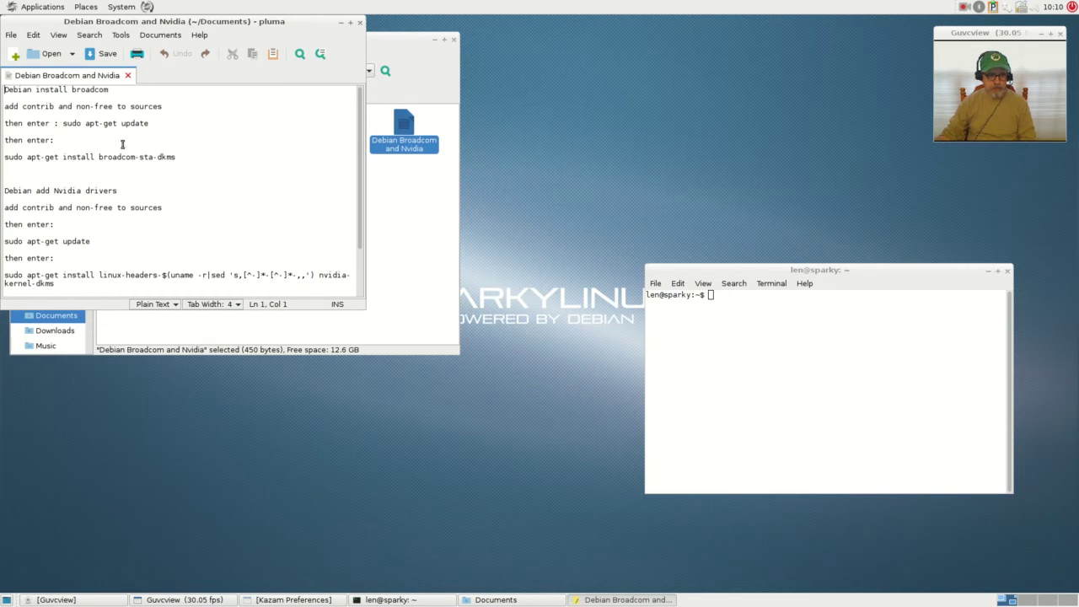
- Copy the 'sudo apt-get install broadcom-sta-dkms' line from the Pluma notes
left_click_drag(177, 157, 14, 161)
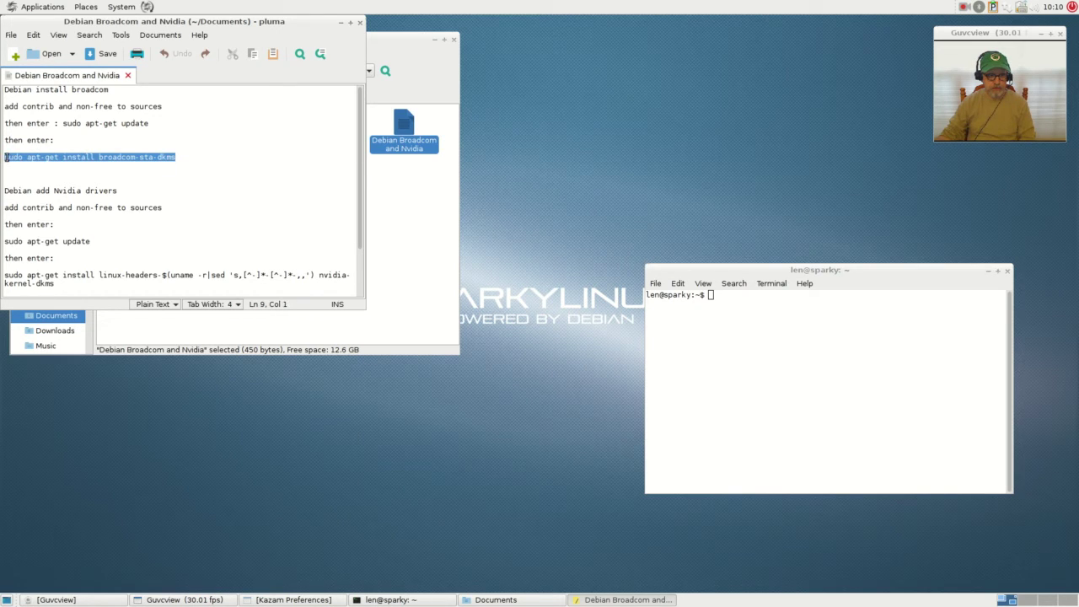
right_click(17, 156)
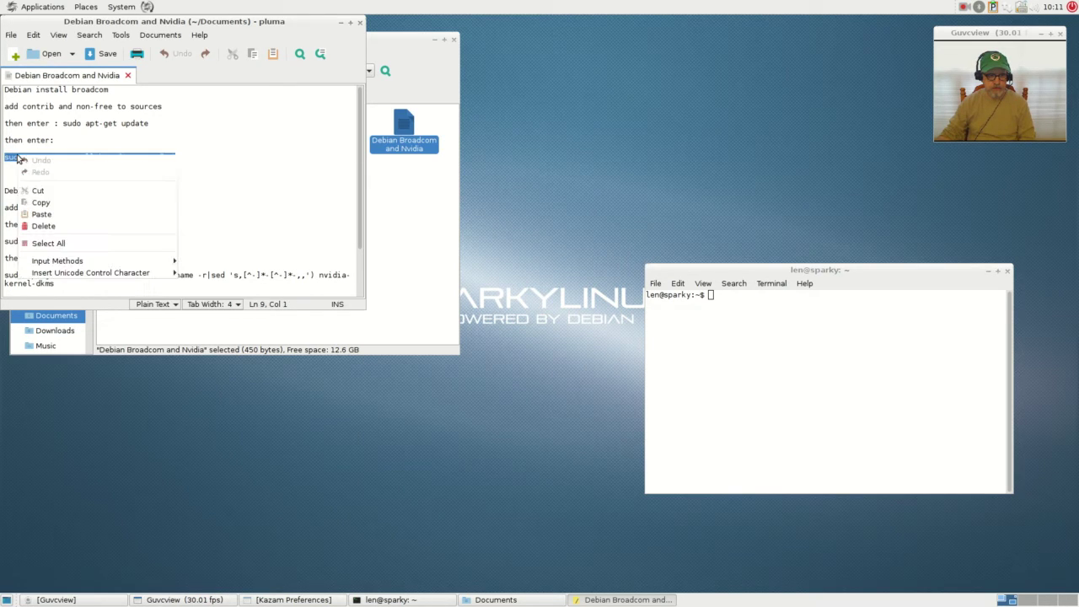
left_click(42, 205)
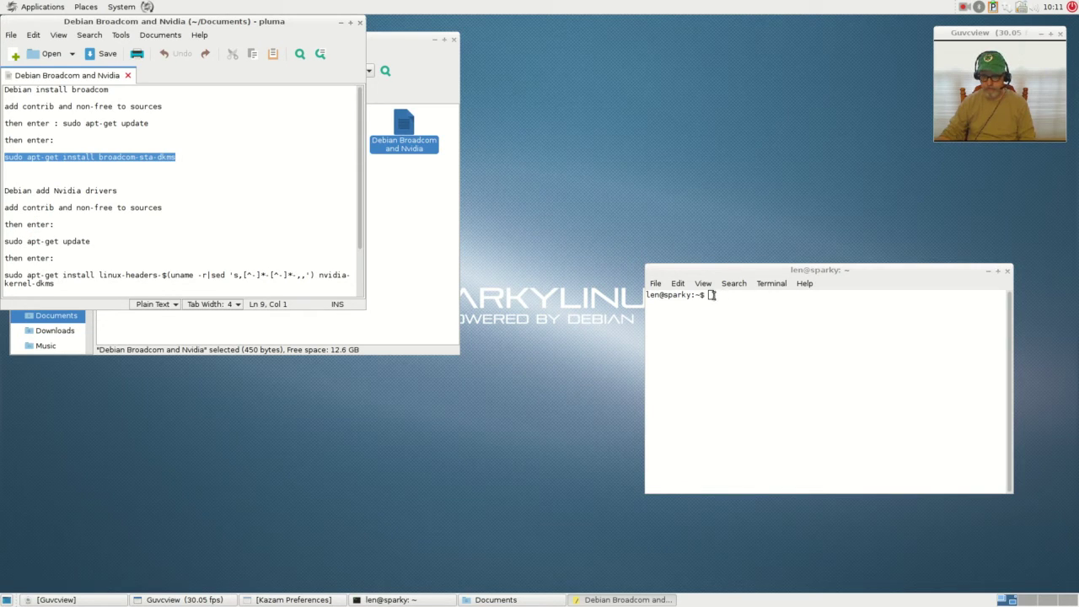
- Paste the broadcom-sta-dkms install command at a fresh terminal prompt and run it
double_click(709, 295)
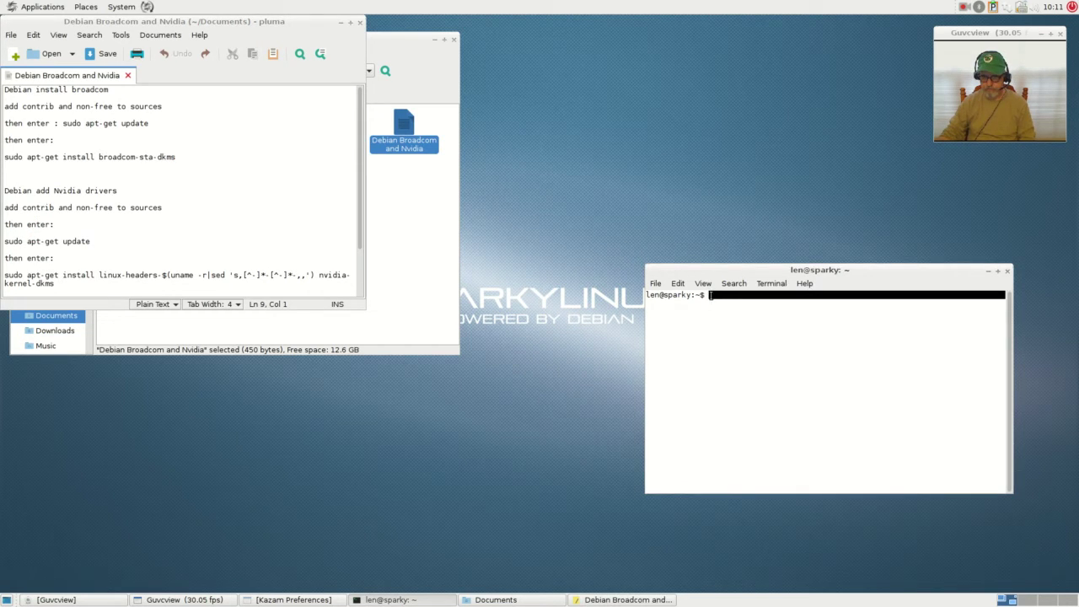
key("Return")
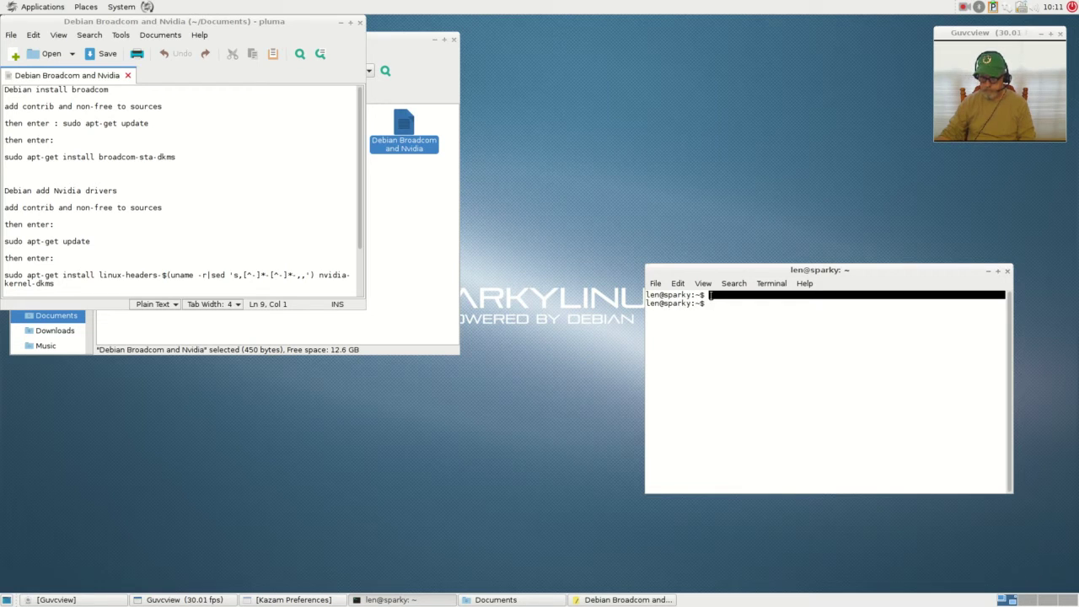
right_click(710, 302)
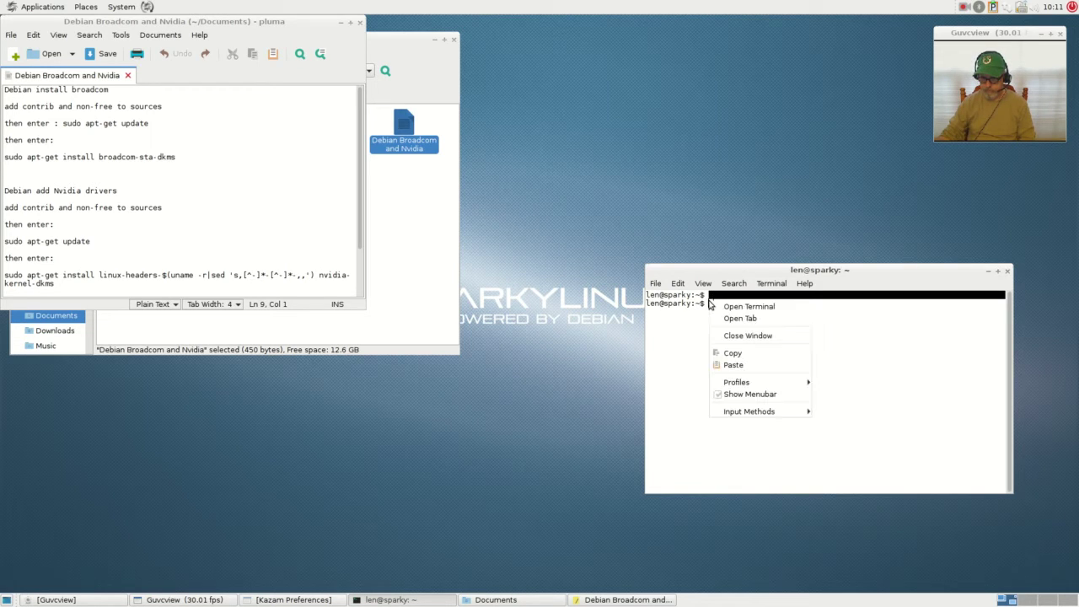
left_click(721, 362)
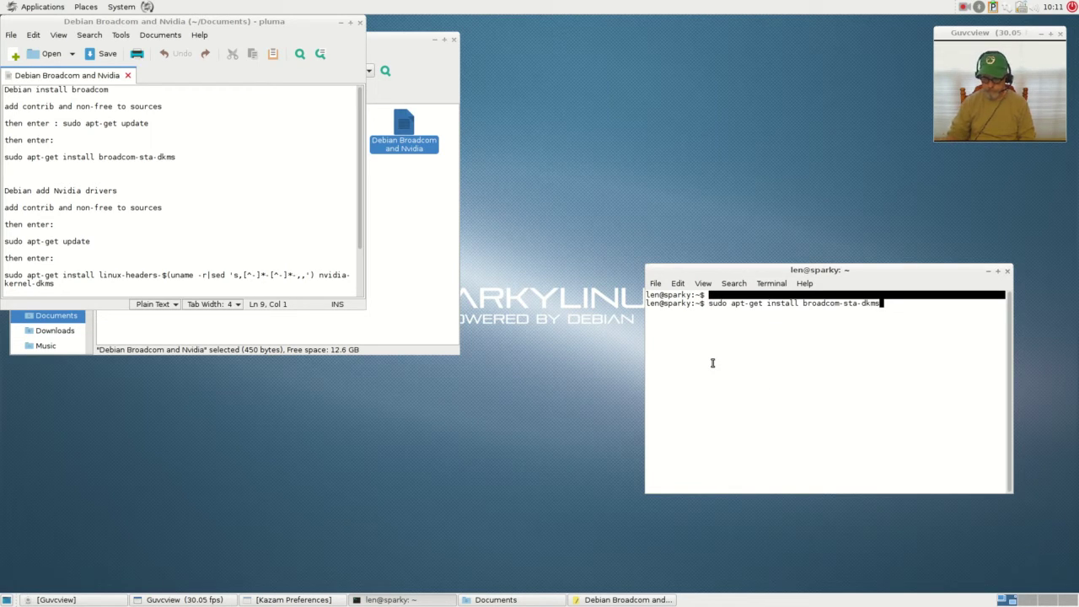
key("Return")
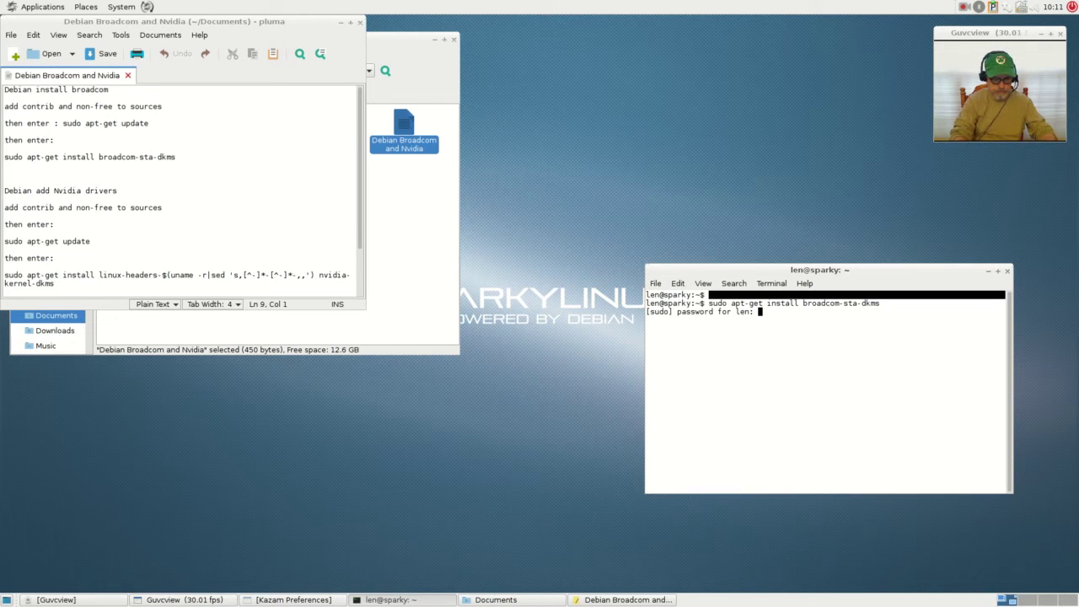
- Enter the sudo password and answer y to install broadcom-sta-dkms
key("Return")
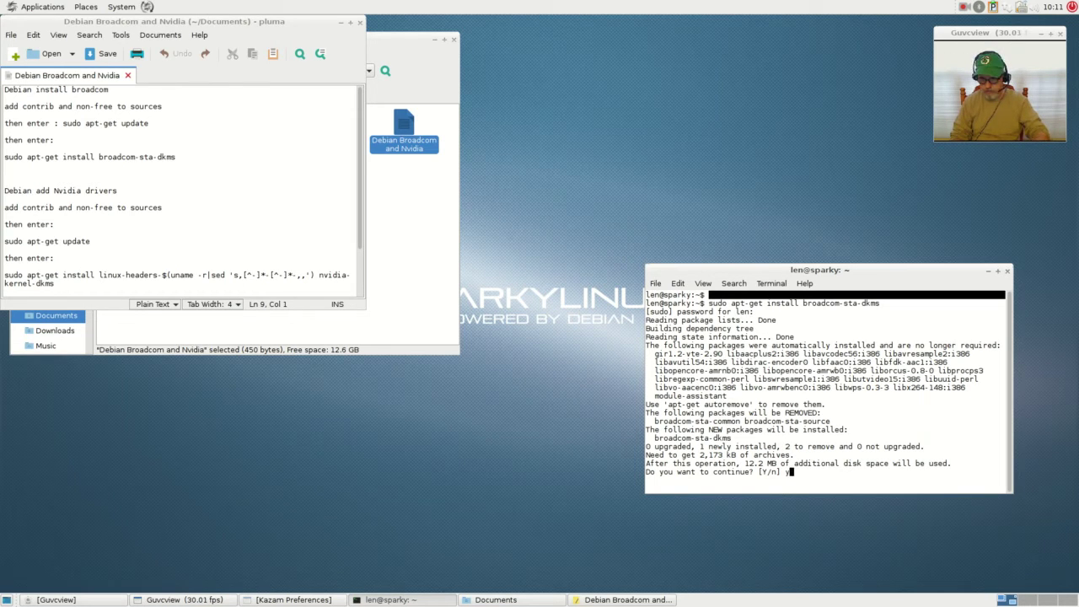
type("y")
key("Return")
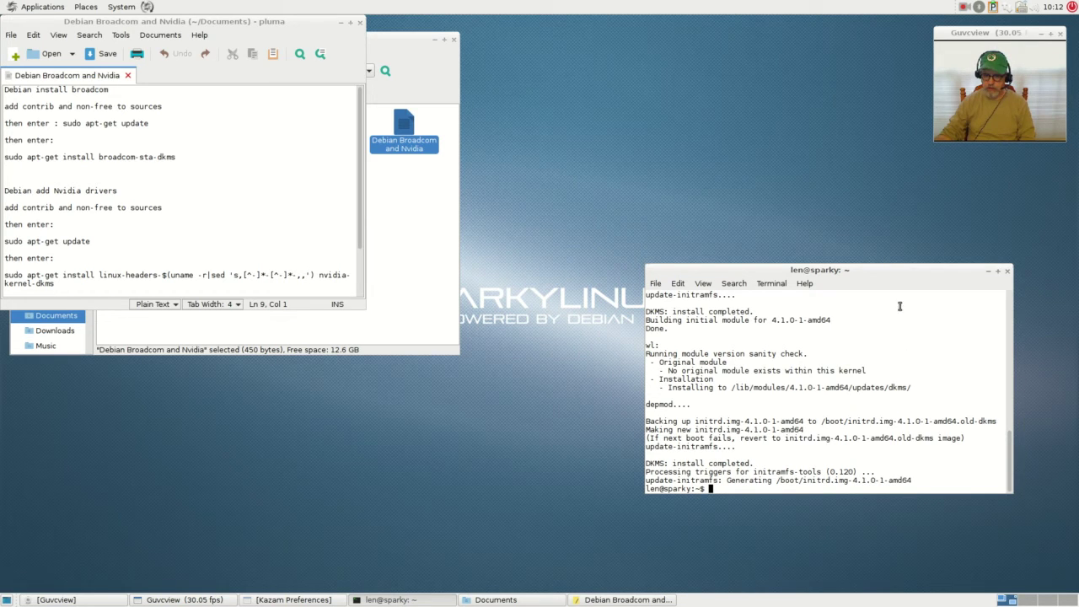
- Close the terminal, the pluma driver notes and the Documents folder, then check the network tray menu
left_click(1007, 271)
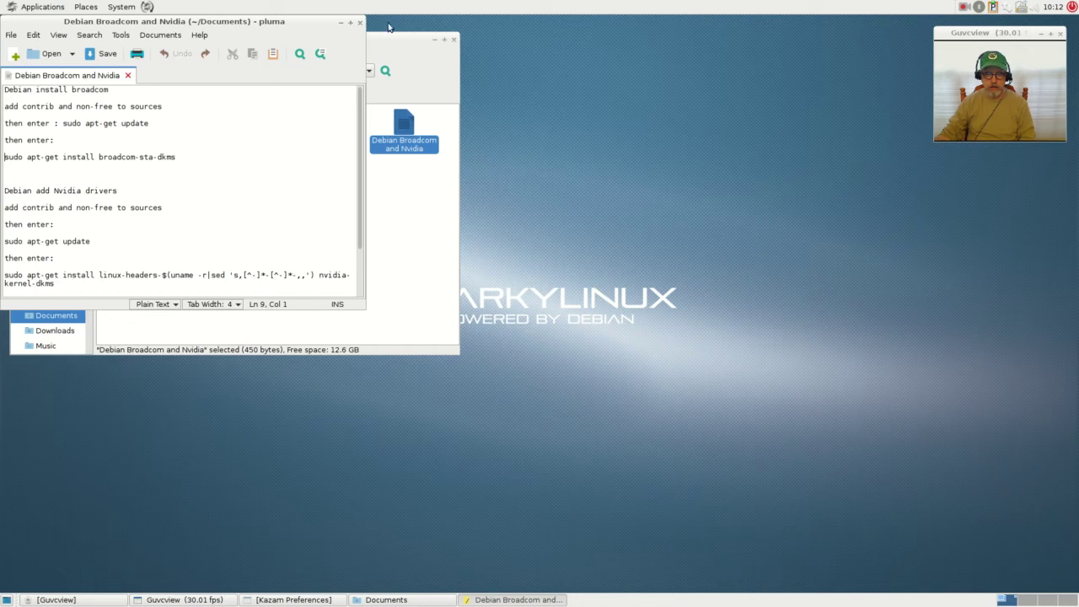
left_click(359, 23)
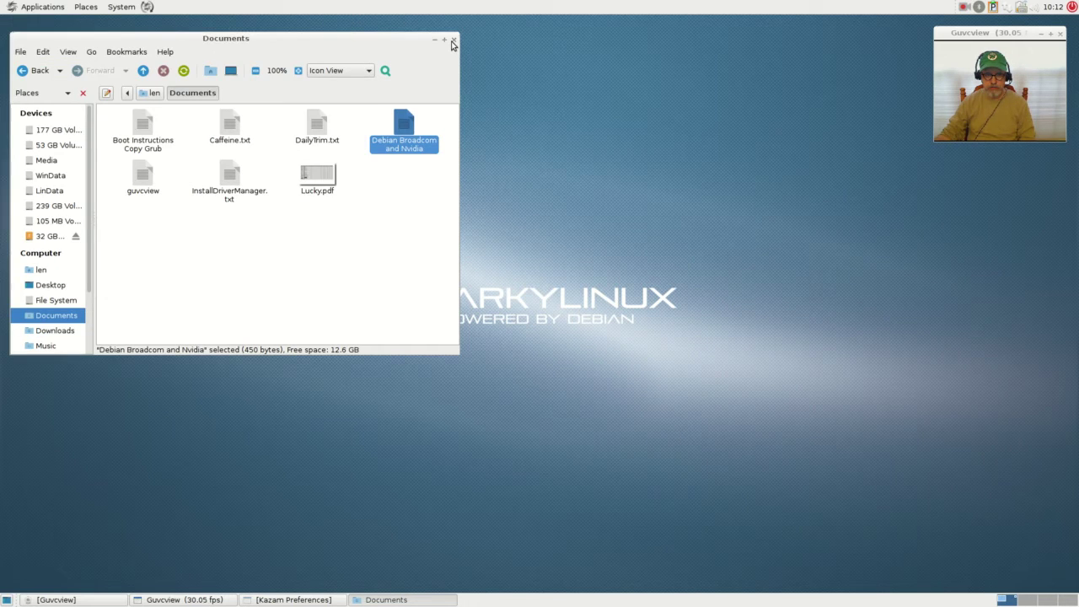
left_click(452, 40)
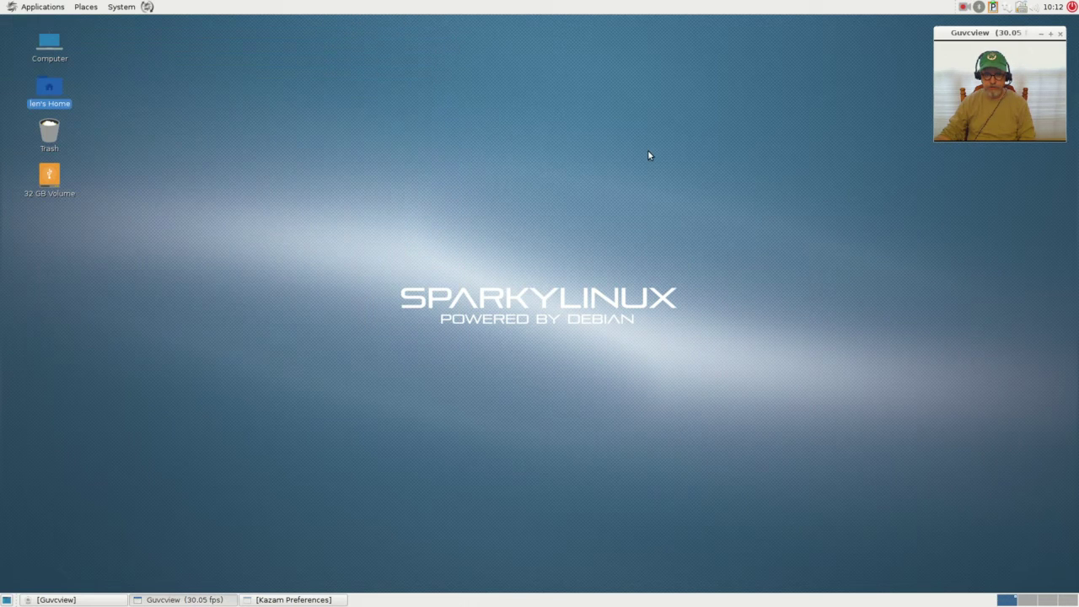
left_click(1005, 7)
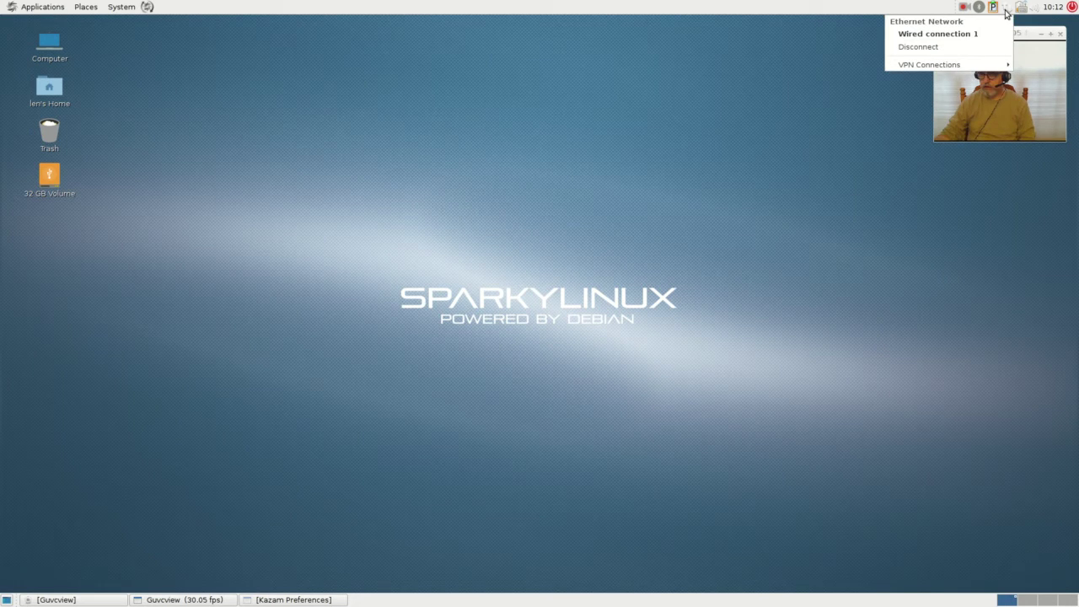
left_click(722, 83)
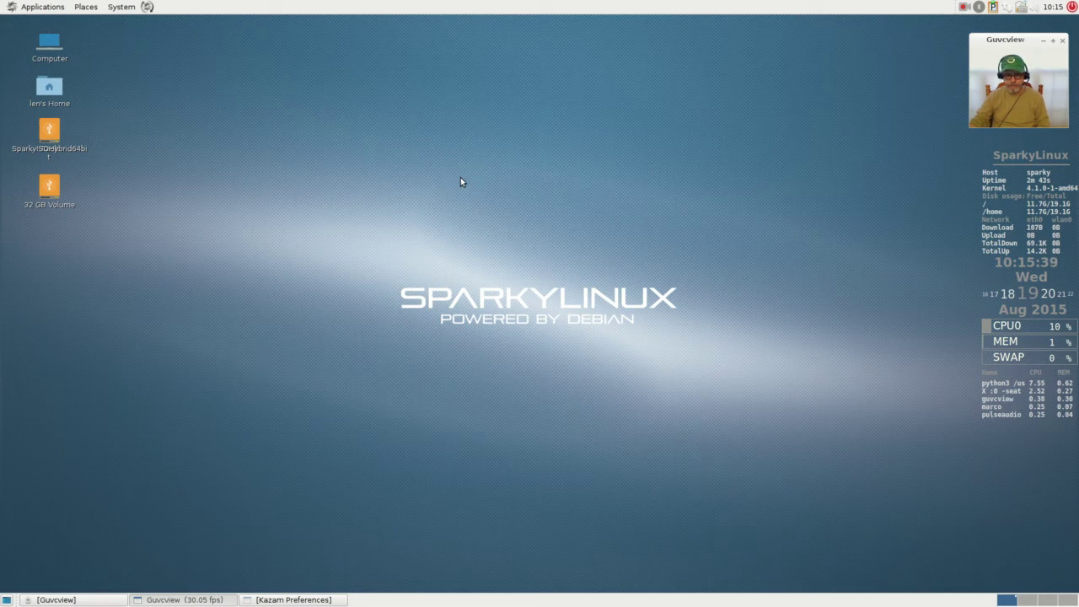
- Place the SparkyISOHybrid64bit icon below 32 GB Volume, deselect it, and list available Wi-Fi networks
left_click_drag(68, 137, 55, 241)
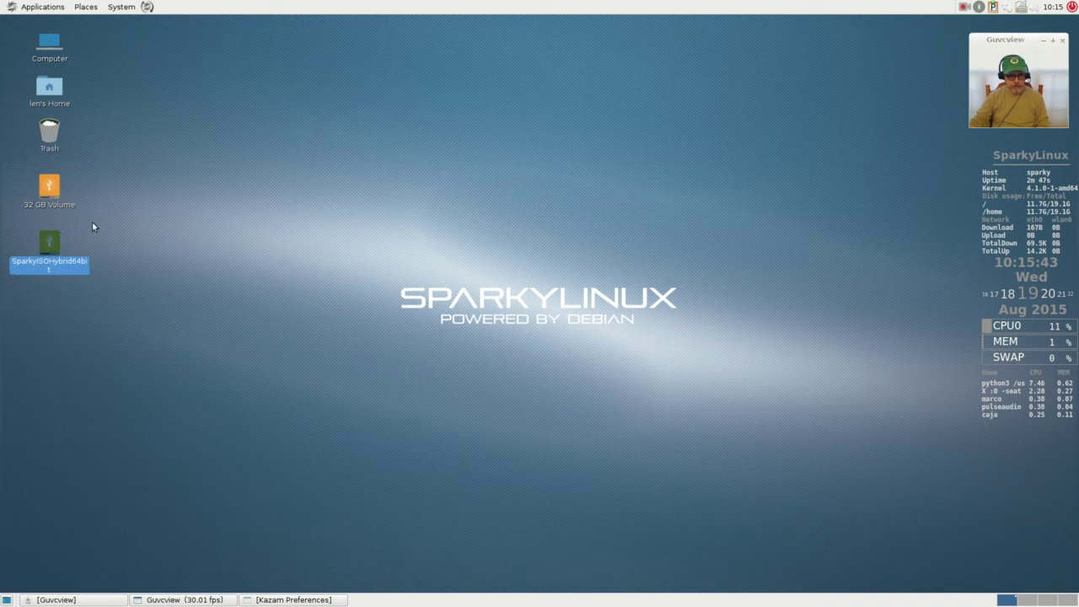
left_click(93, 220)
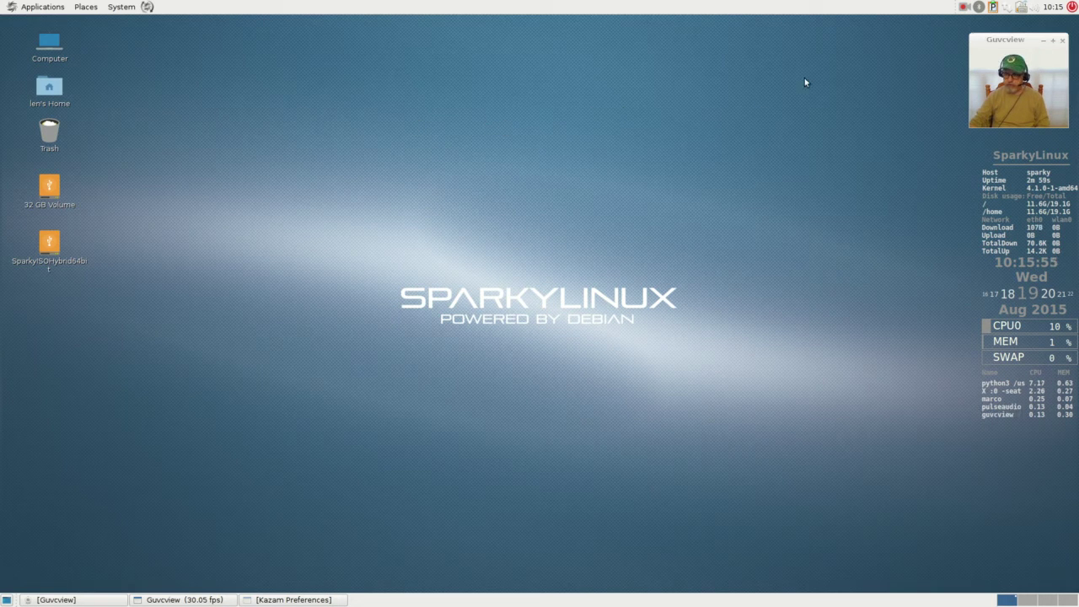
left_click(1007, 10)
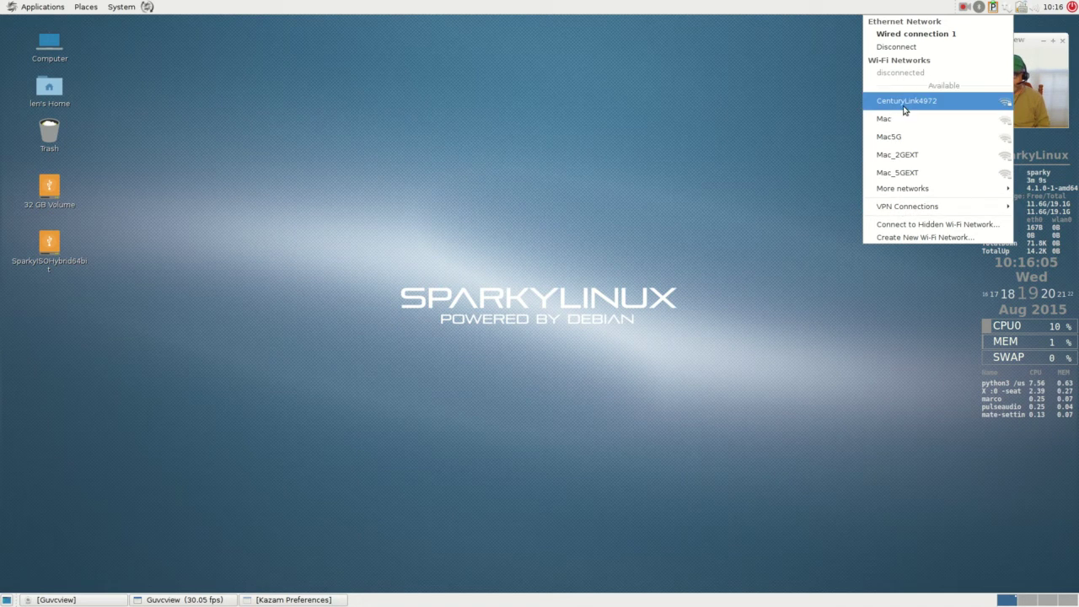
- Join the Mac_5GEXT network with its Wi-Fi password and confirm it shows as connected
left_click(902, 173)
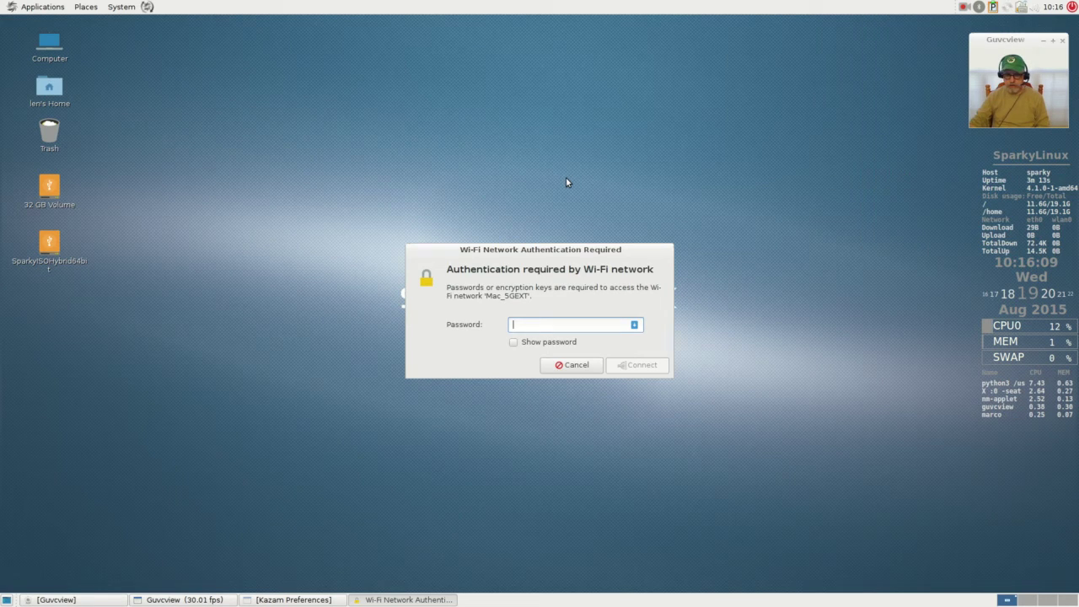
type("****")
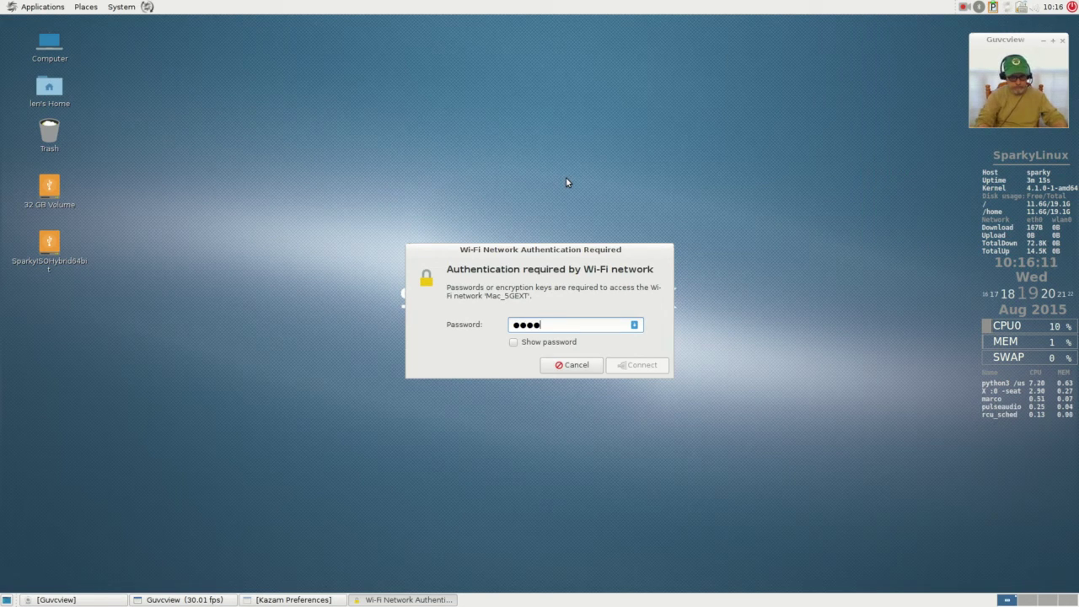
type("***")
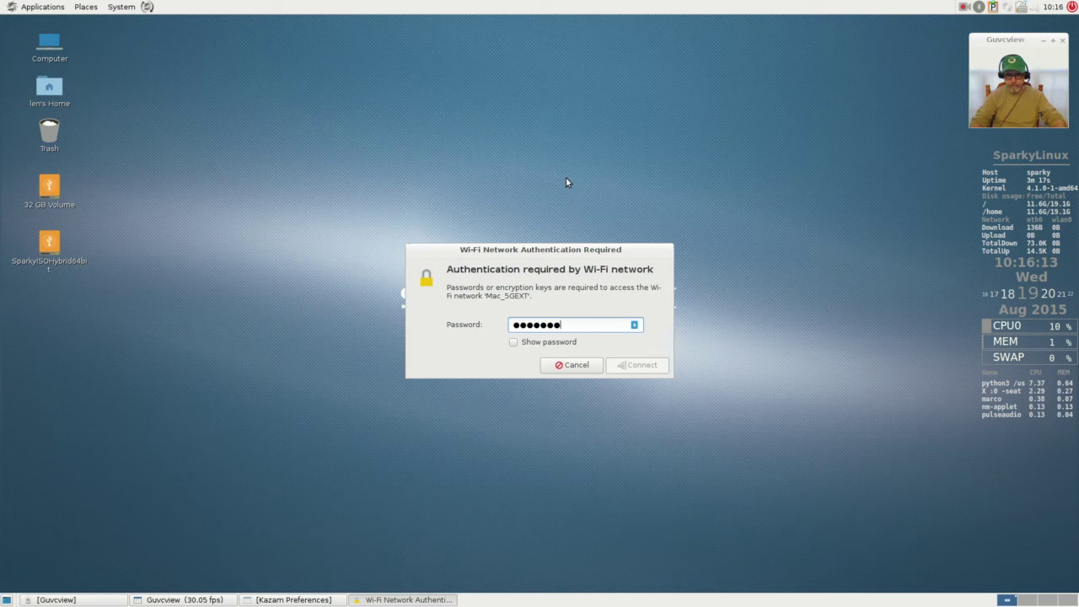
key("BackSpace")
key("BackSpace")
key("BackSpace")
key("BackSpace")
key("BackSpace")
key("BackSpace")
key("BackSpace")
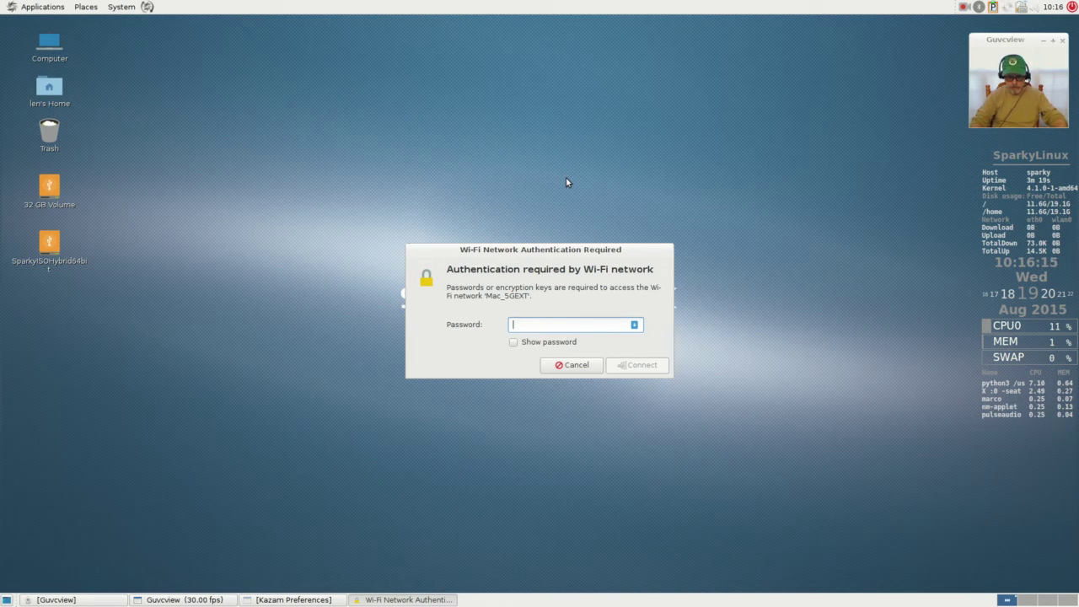
type("********")
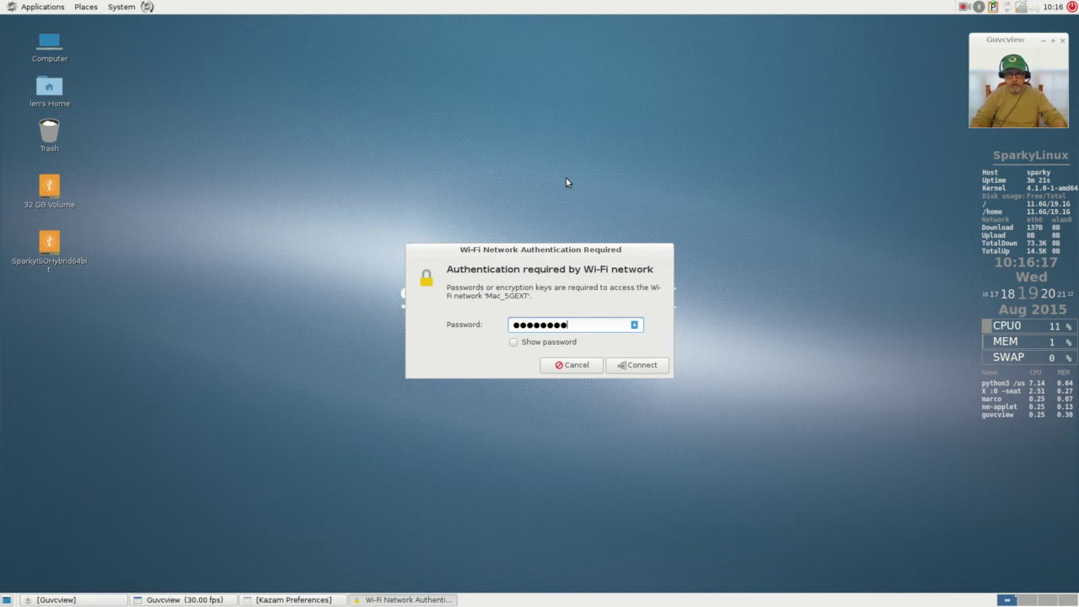
left_click(634, 367)
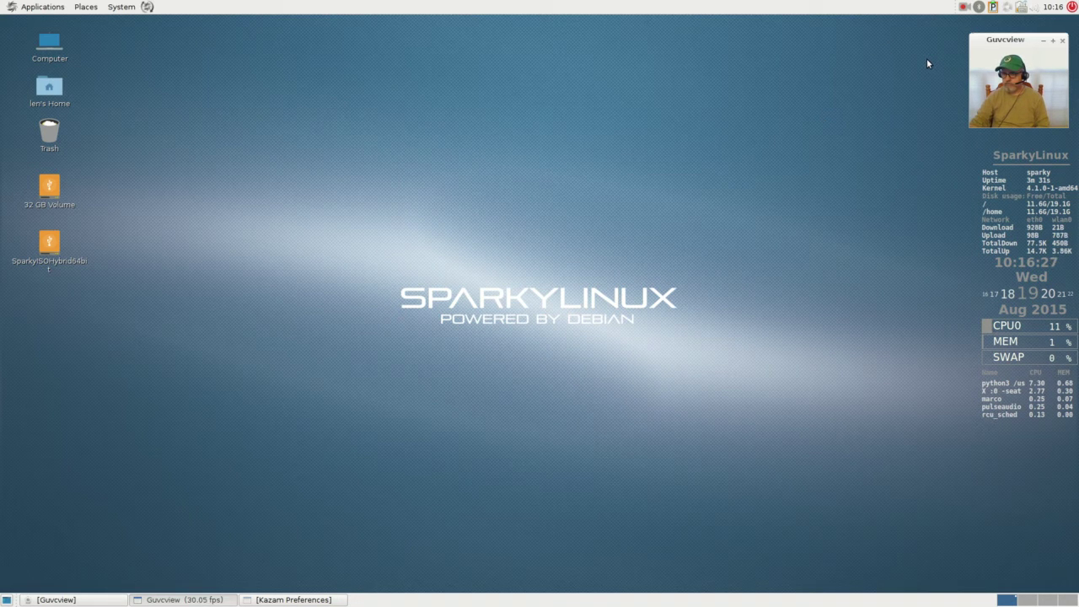
left_click(1007, 7)
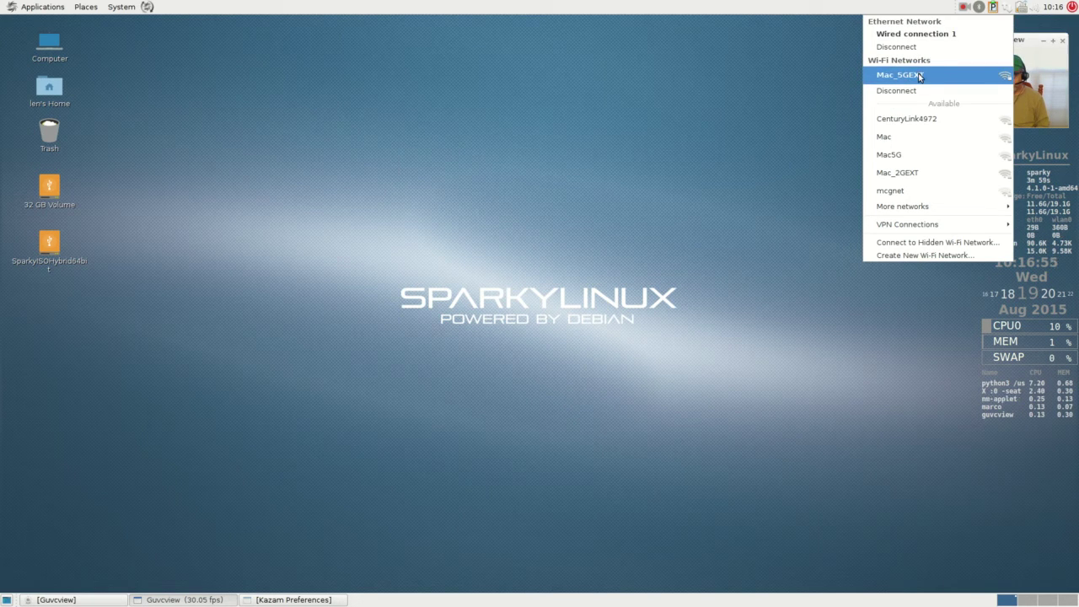
left_click(831, 85)
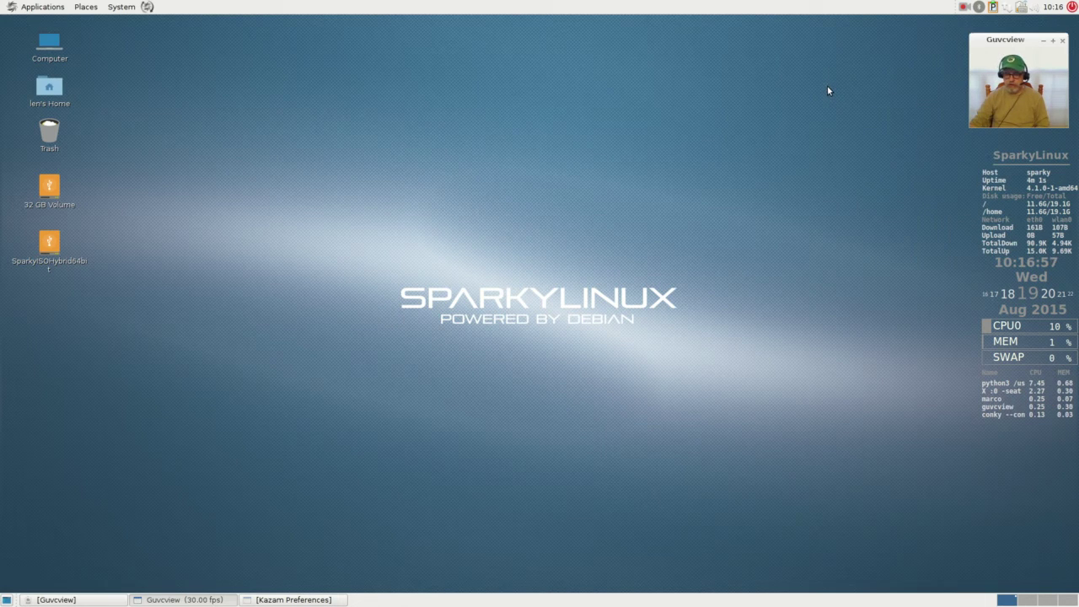
left_click(1006, 9)
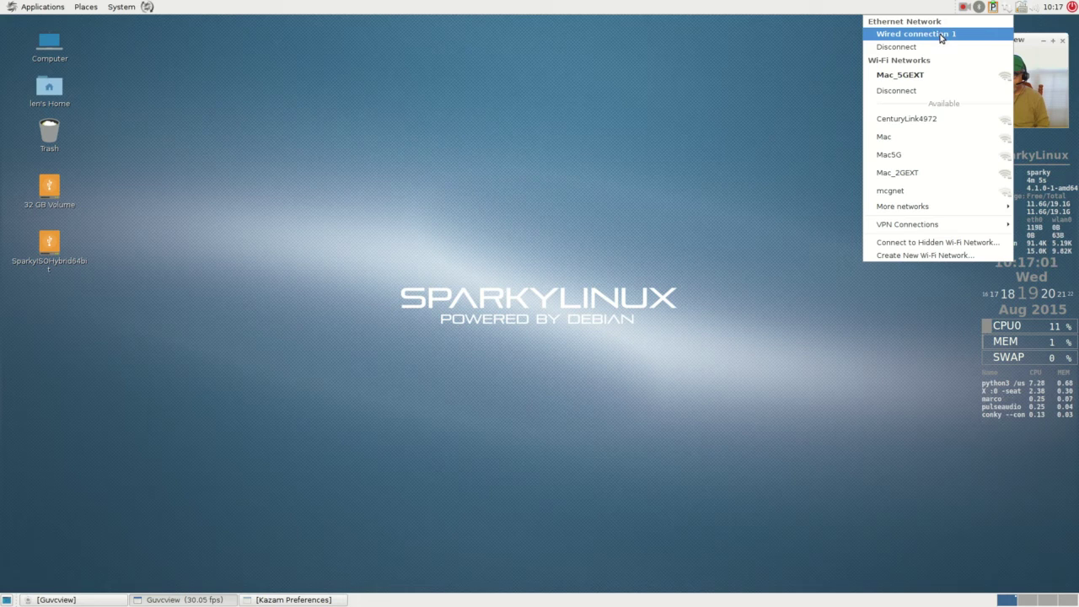
left_click(912, 45)
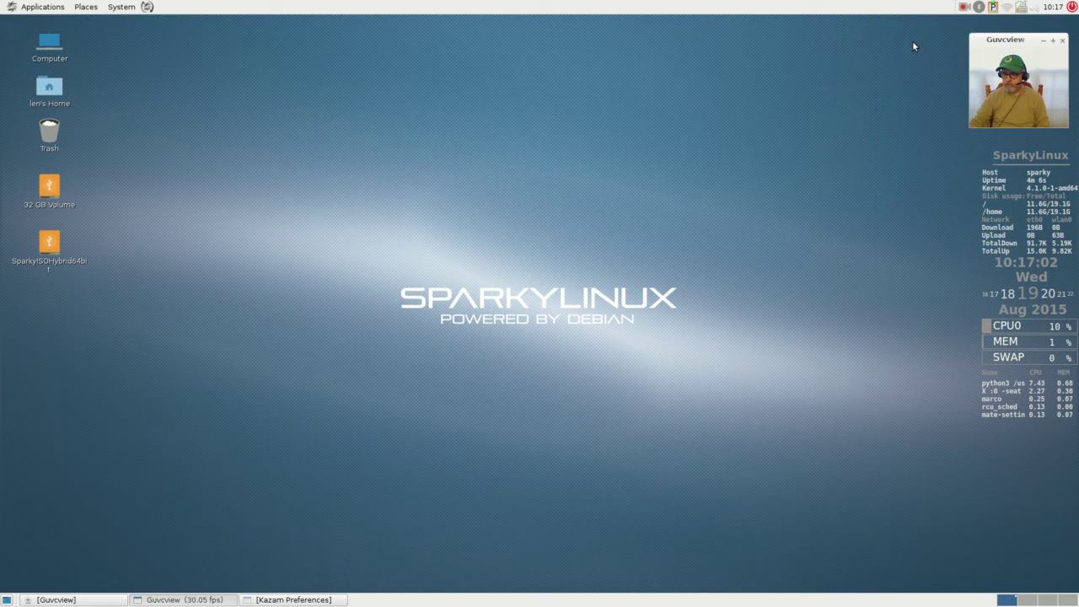
left_click(1006, 7)
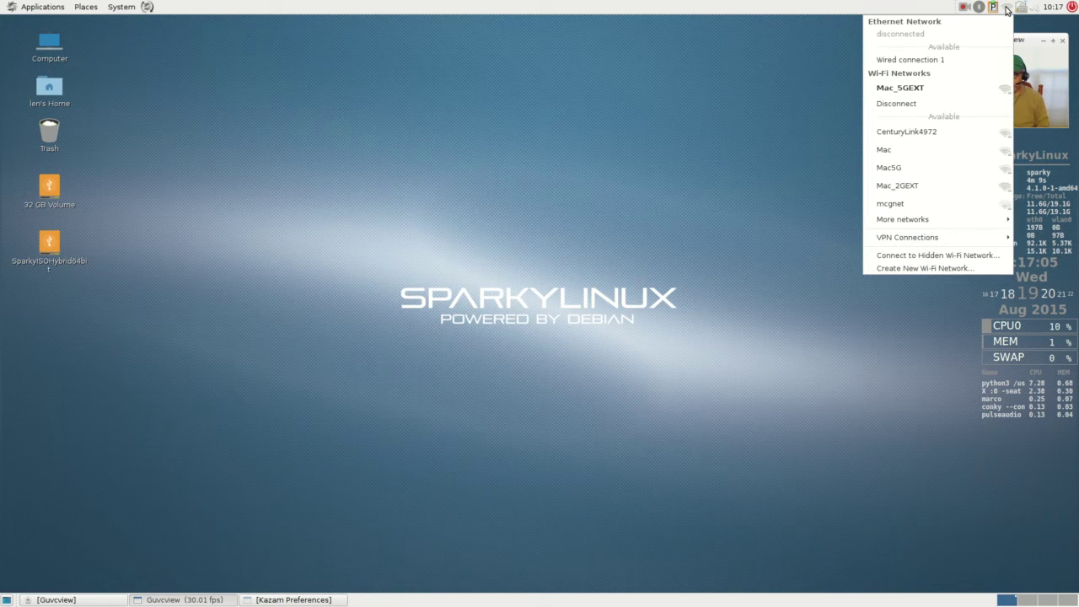
left_click(1007, 9)
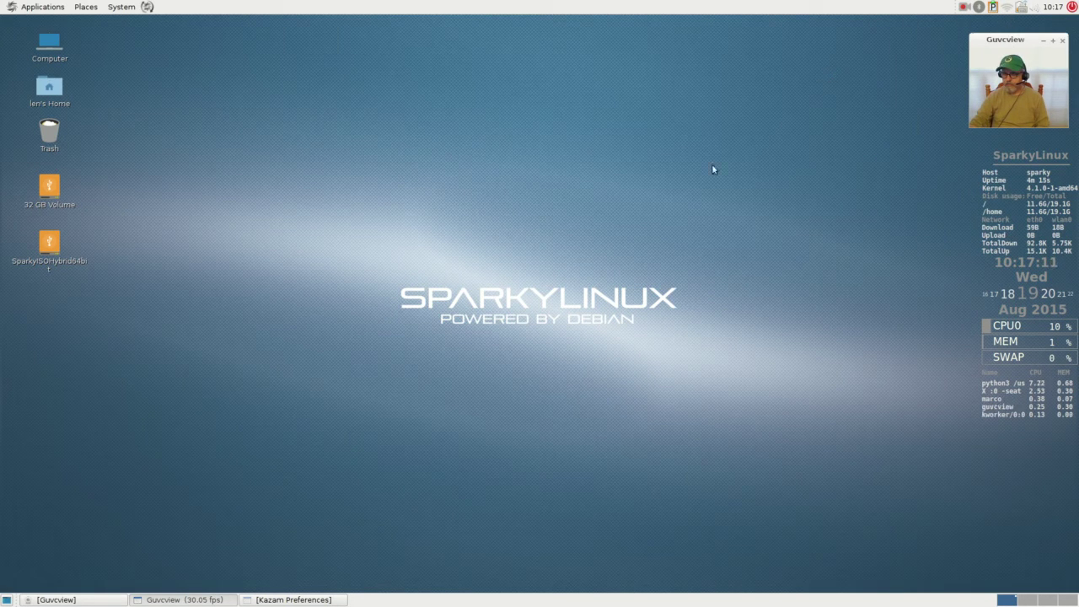
left_click(1005, 8)
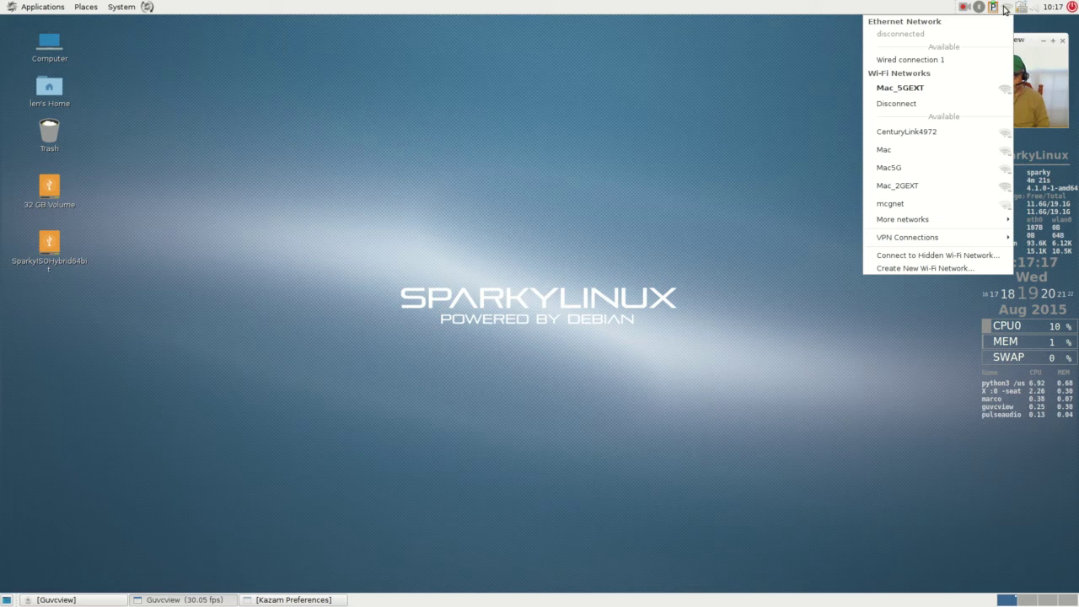
left_click(718, 100)
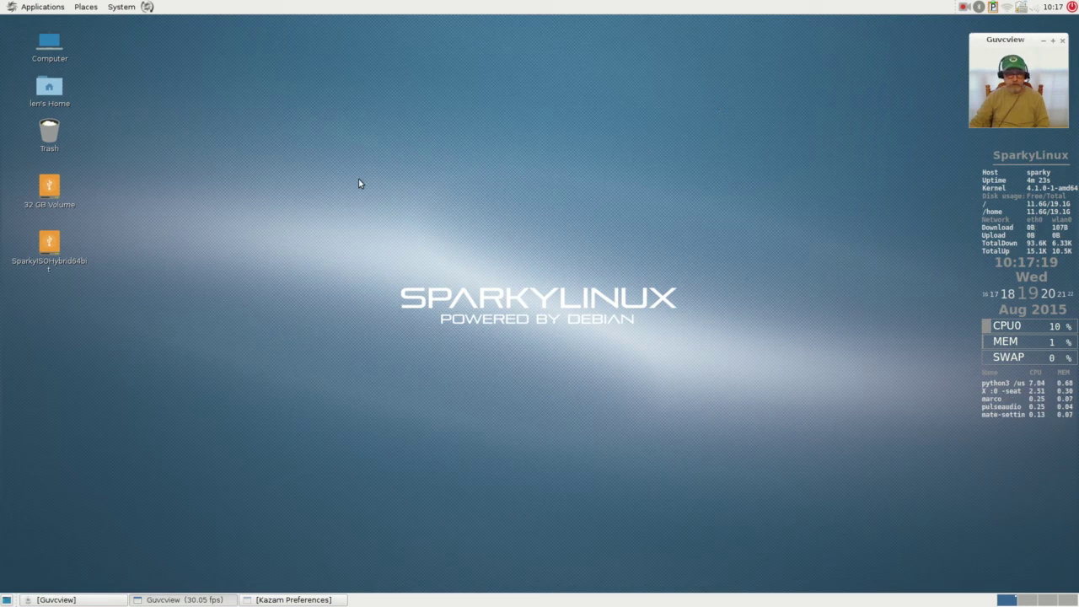
left_click(31, 7)
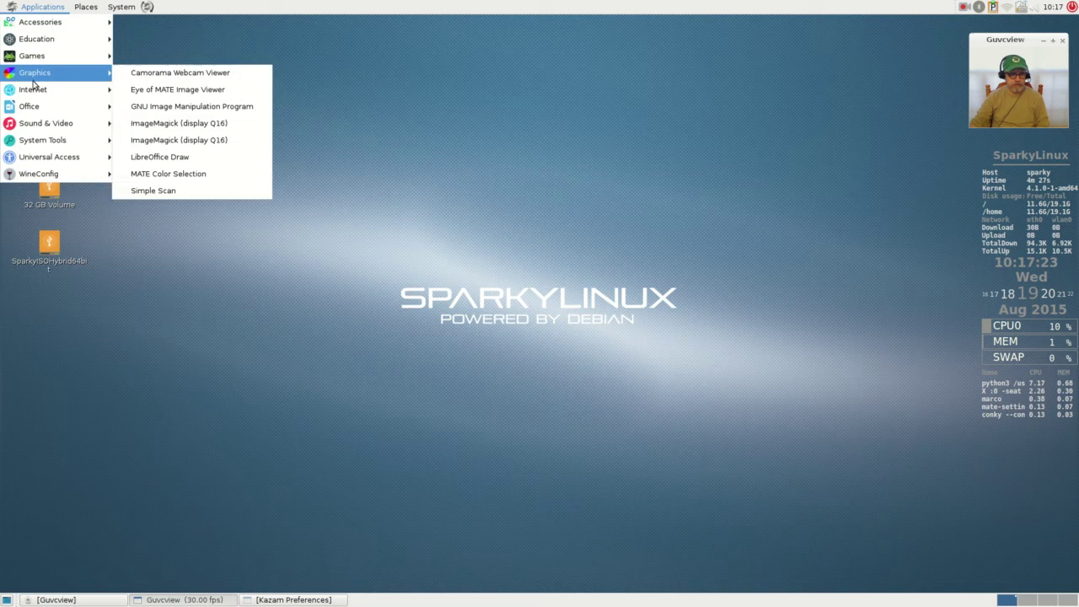
- Launch Iceweasel, search 'sparkylinux', and open the Home | SparkyLinux result page
mouse_move(35, 94)
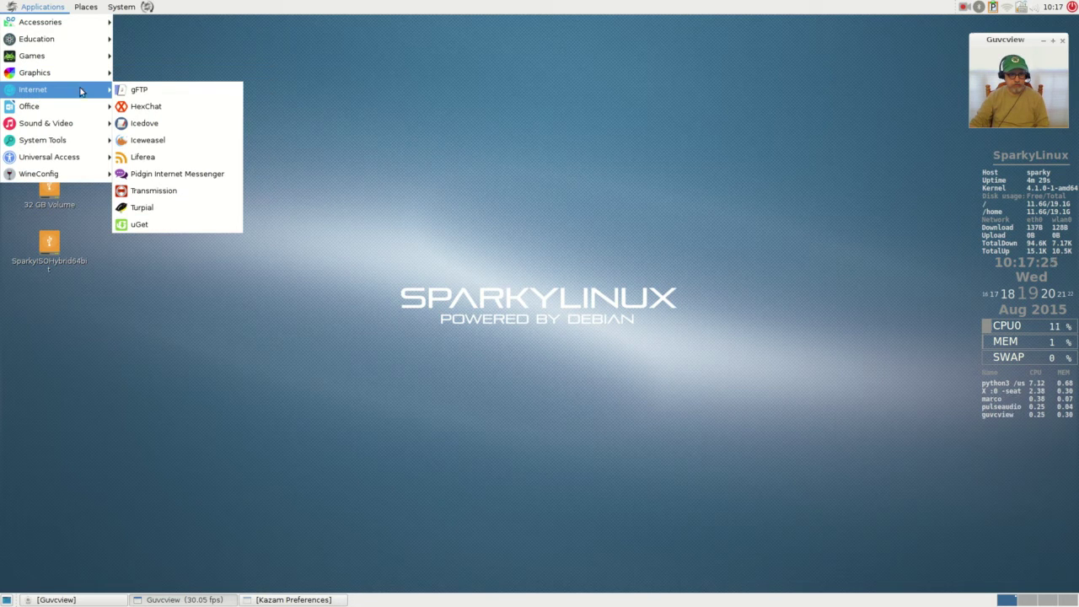
left_click(155, 141)
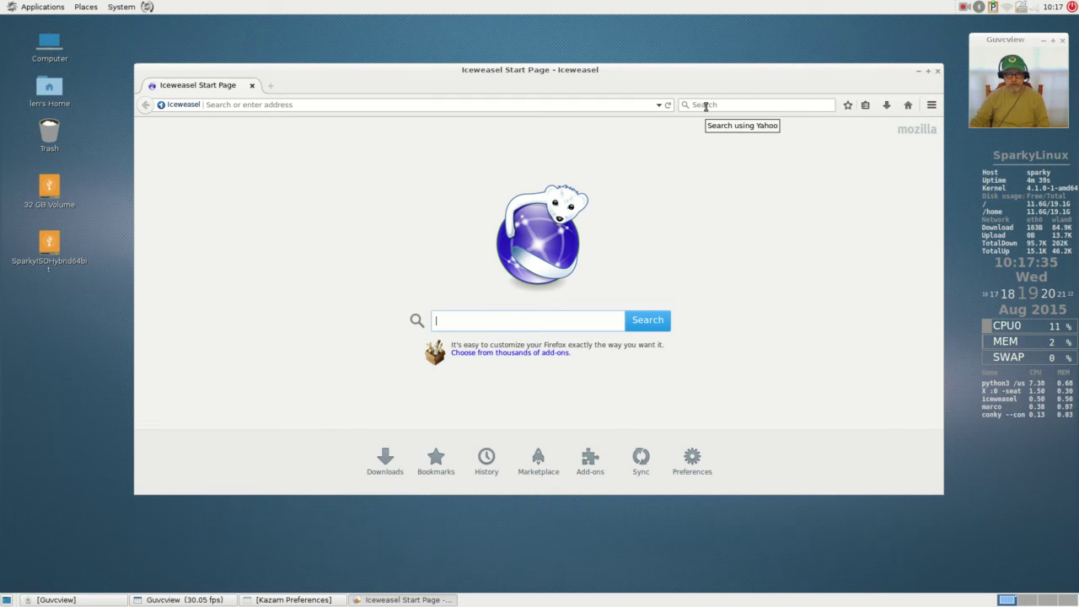
type("s")
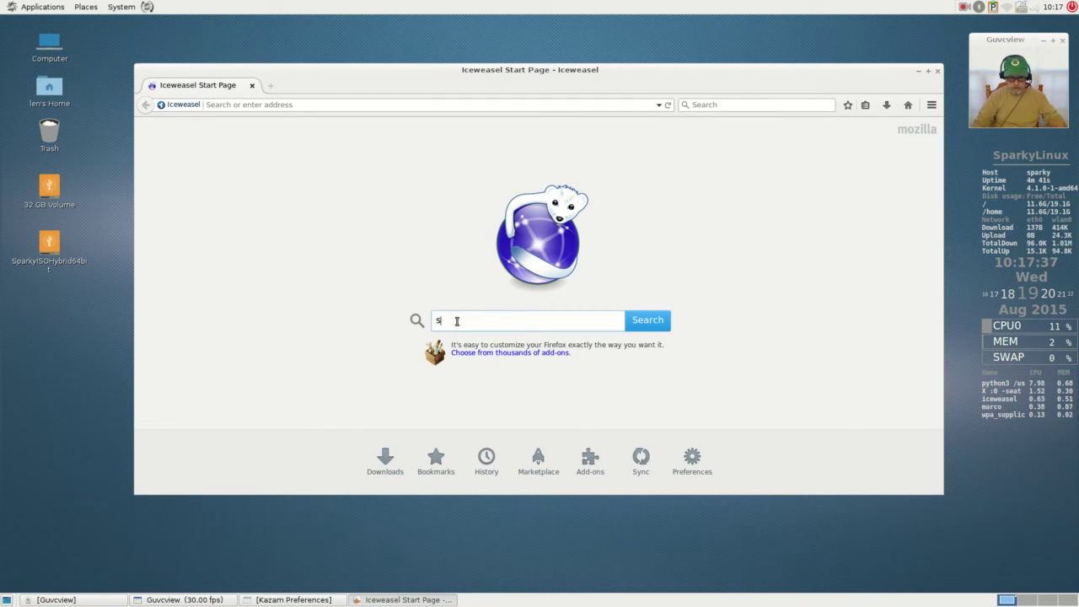
type("parkylinu")
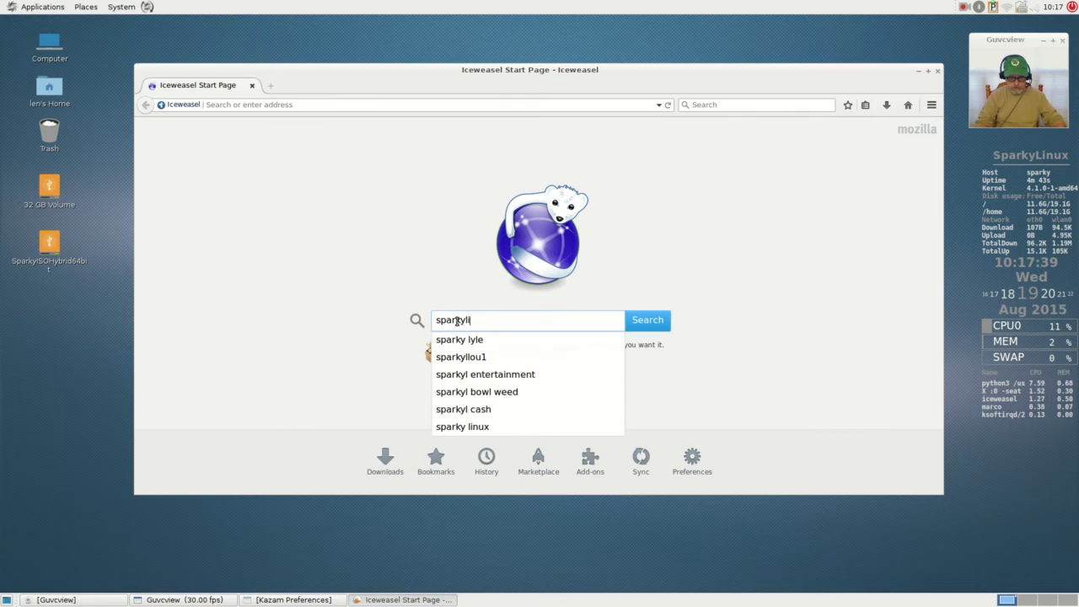
type("x")
key("Return")
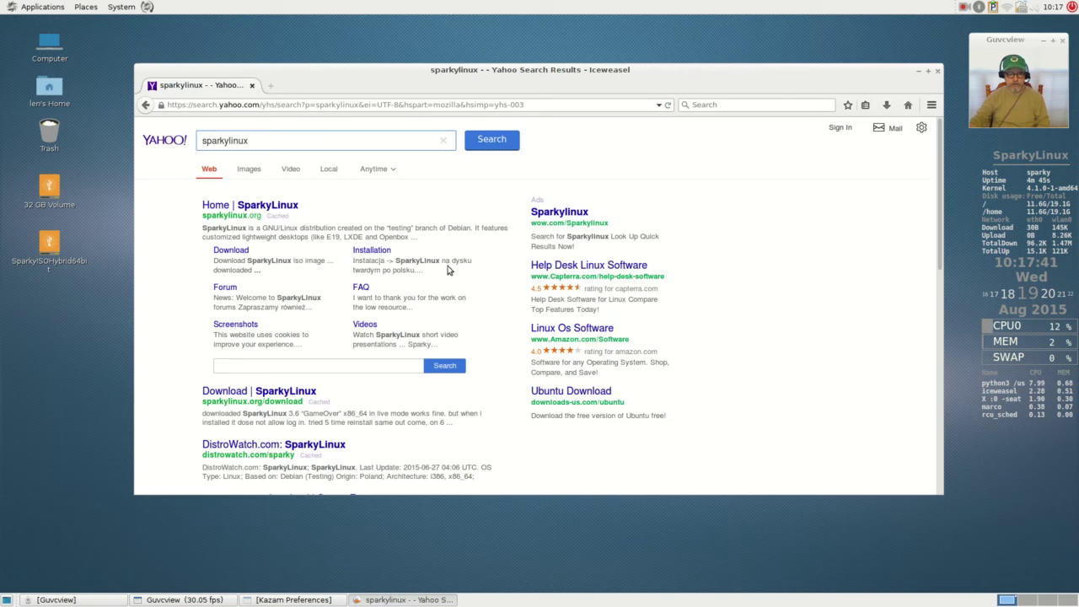
left_click(281, 208)
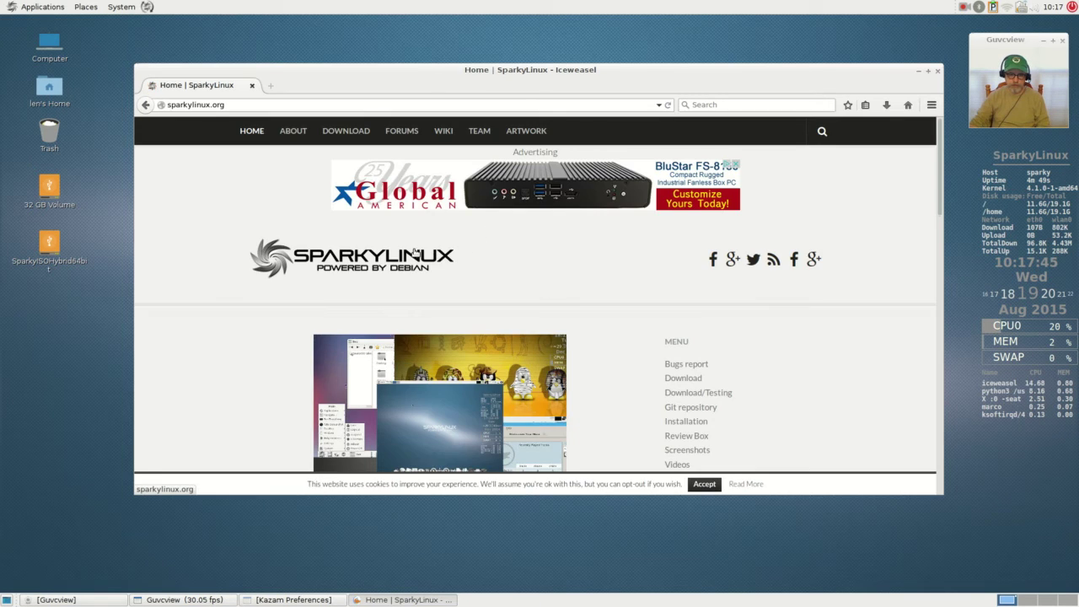
scroll(506, 276, "down", 2)
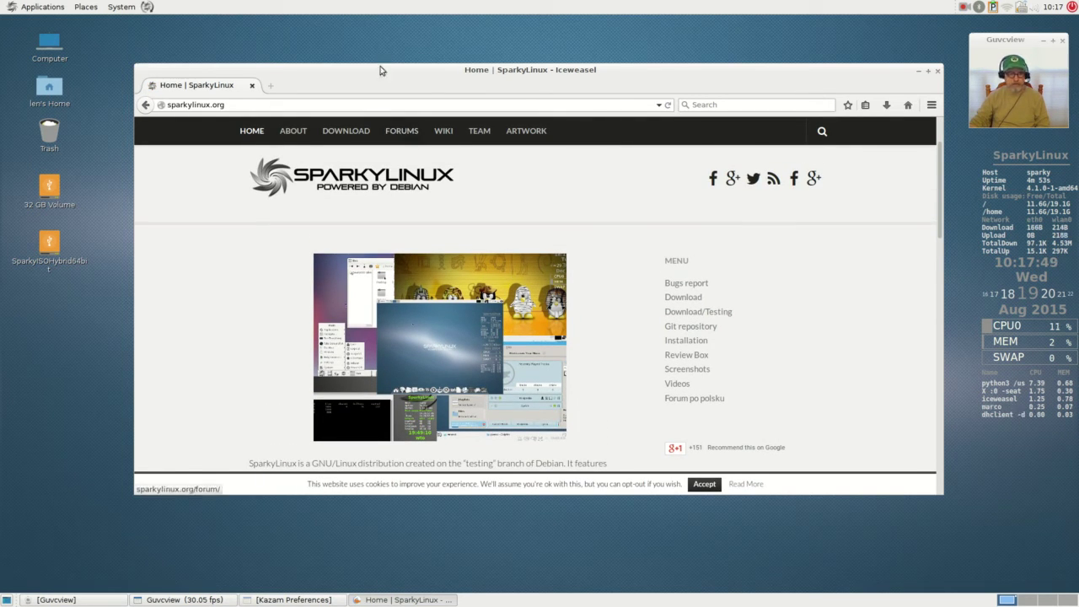
left_click(38, 8)
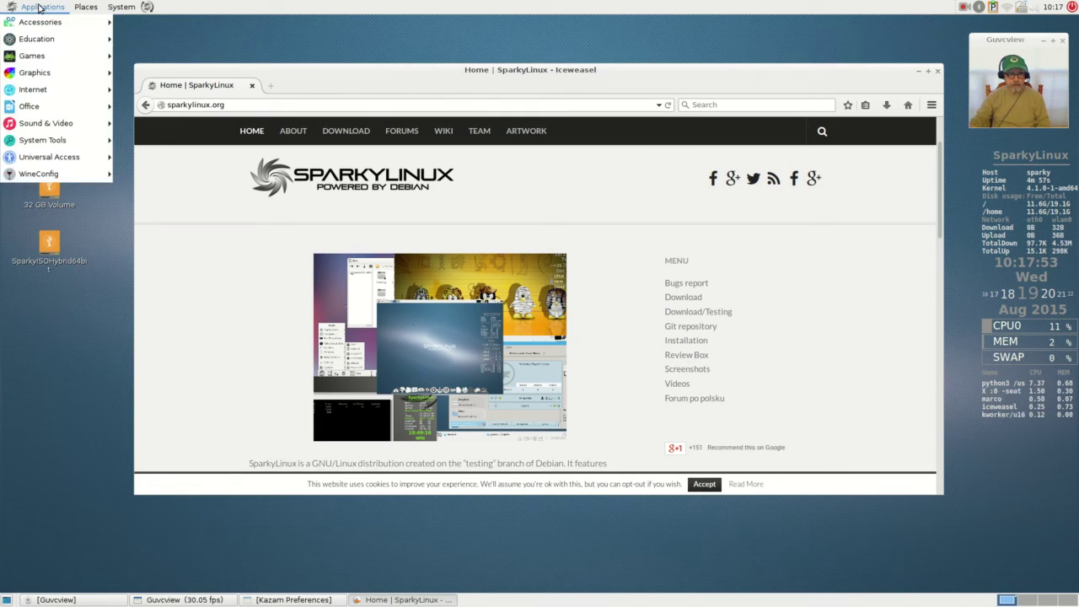
- Open NVIDIA X Server Settings, verify driver 340.76 on the GeForce GTX 760, and choose Quit
mouse_move(43, 140)
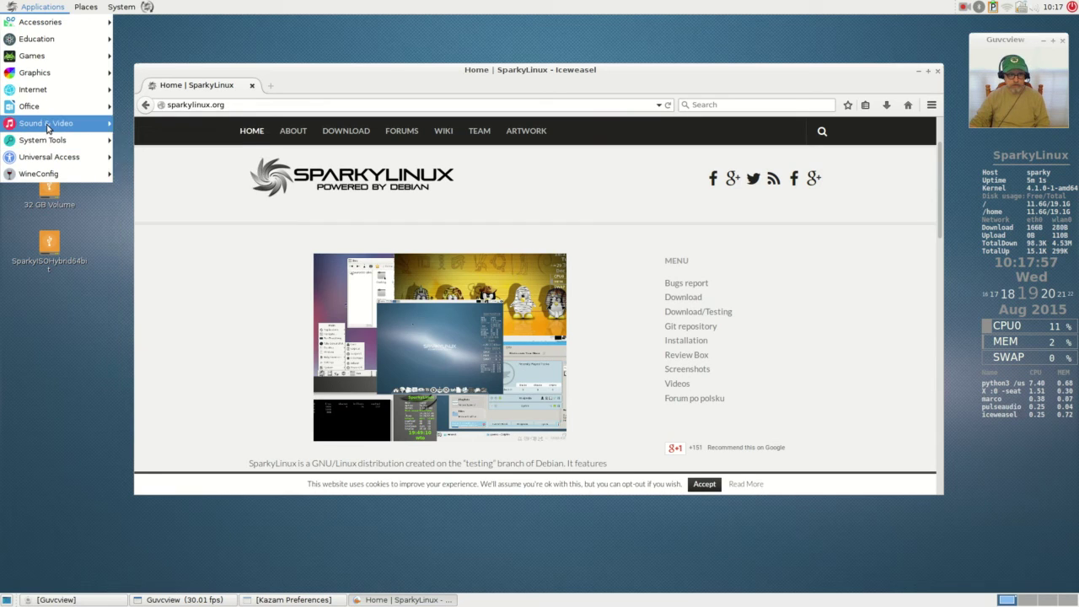
mouse_move(120, 7)
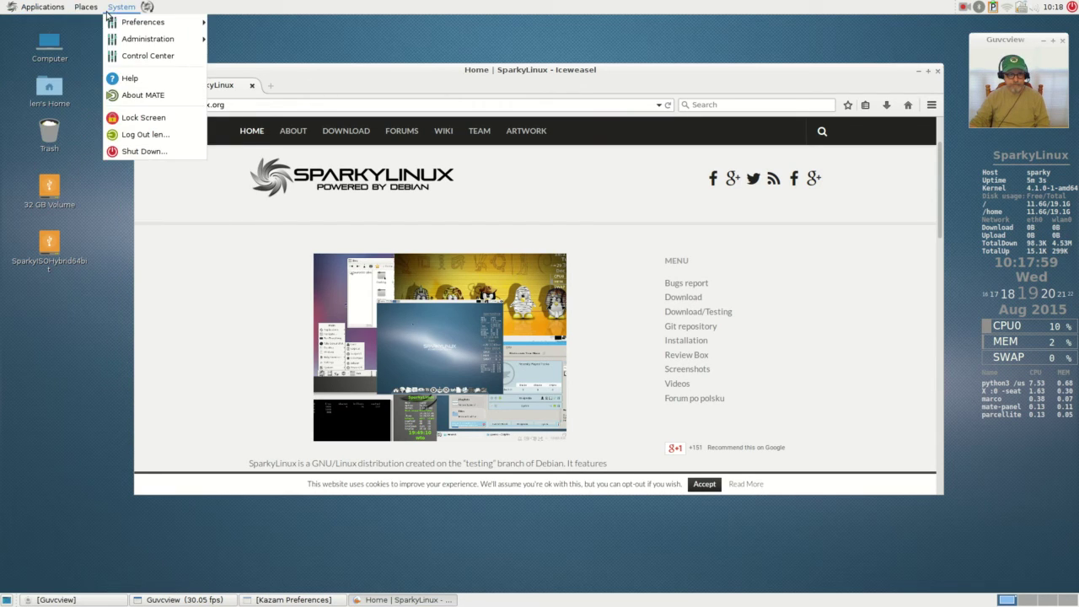
mouse_move(128, 27)
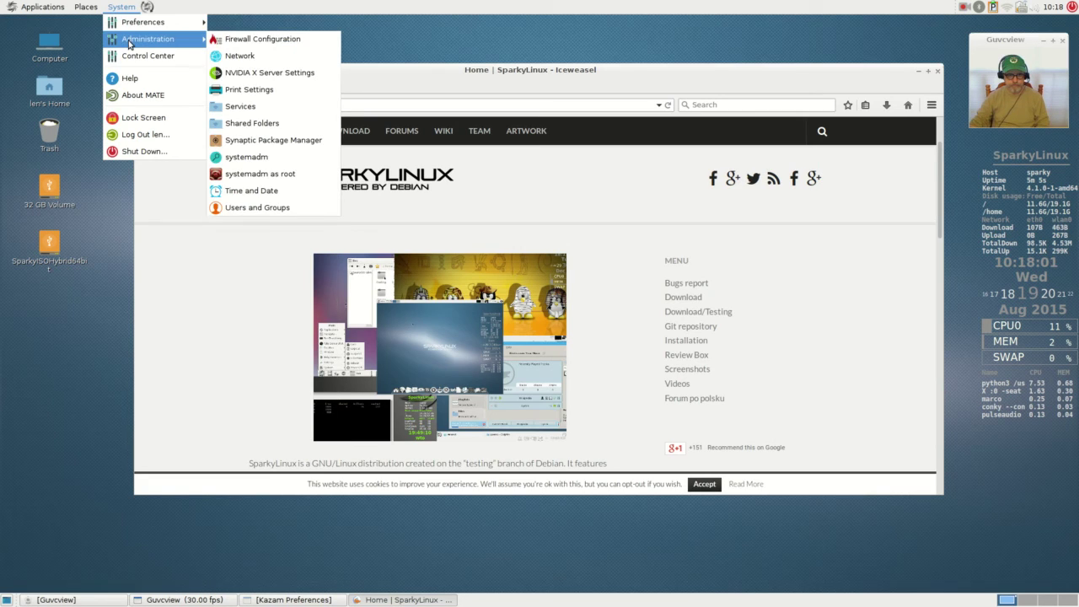
left_click(293, 74)
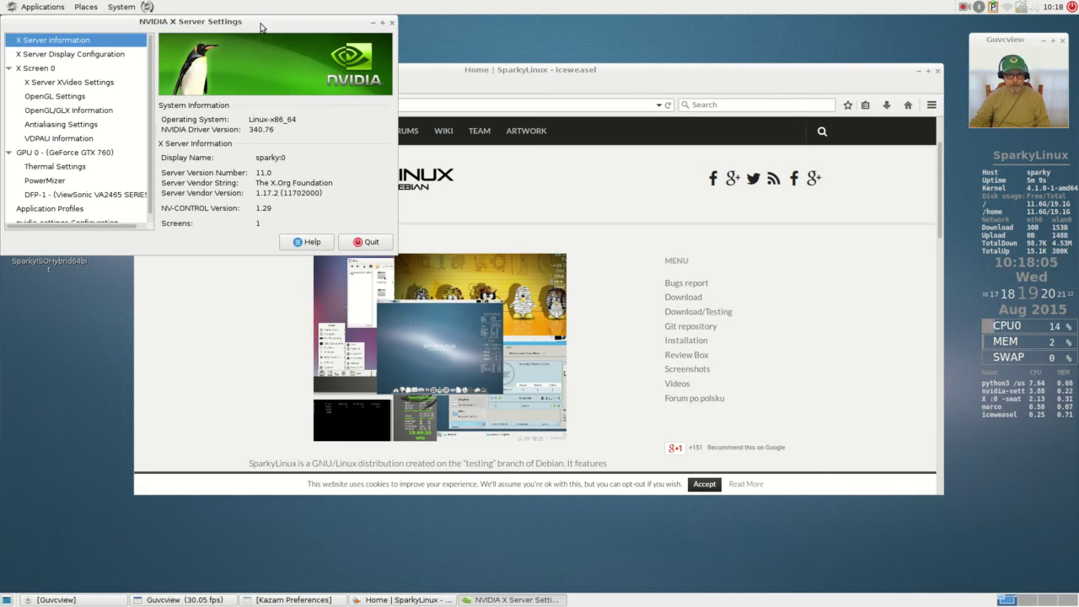
left_click_drag(264, 29, 282, 316)
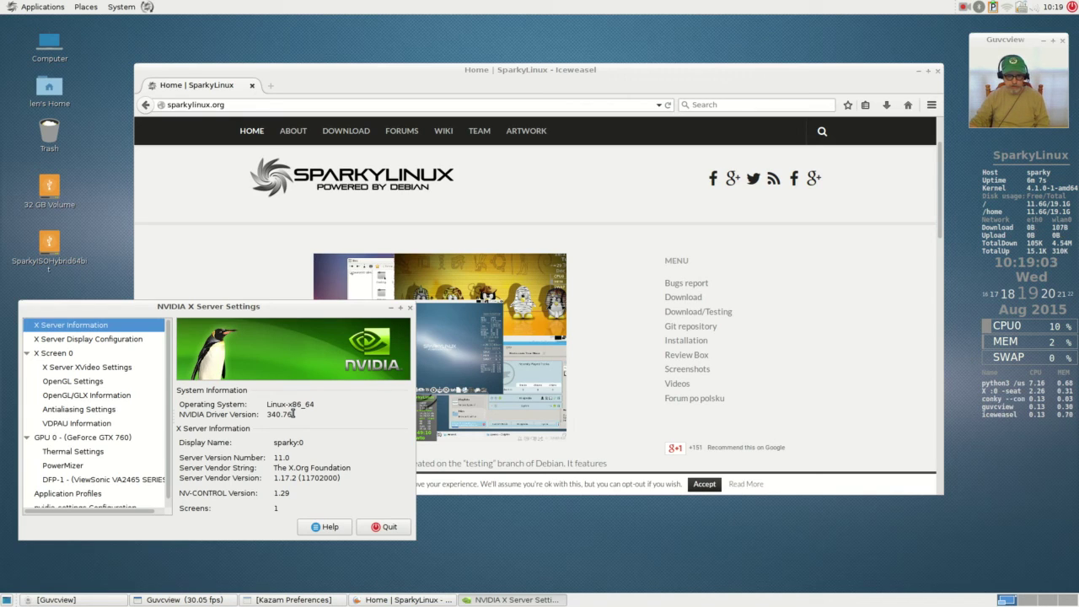
left_click(387, 528)
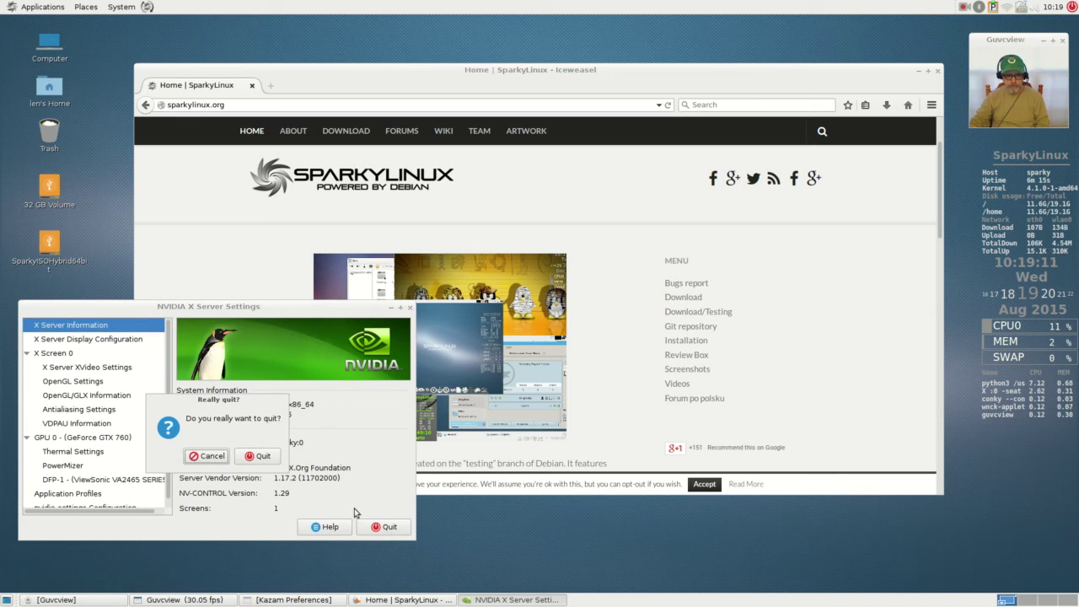
- Confirm the Really quit? prompt, raise the Iceweasel window, and scroll the SparkyLinux page
left_click(262, 456)
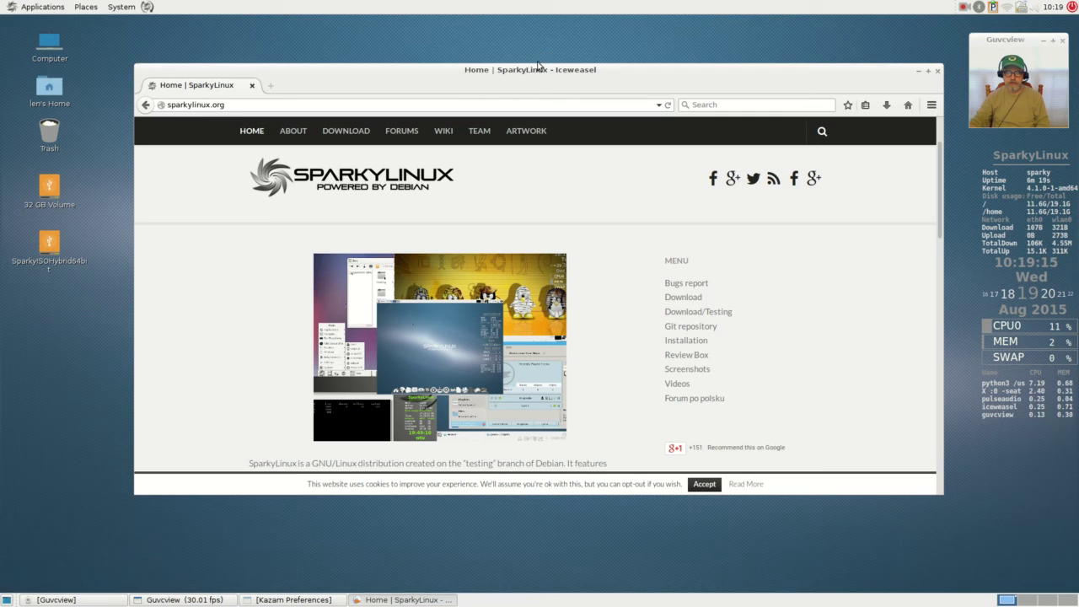
left_click_drag(536, 78, 536, 41)
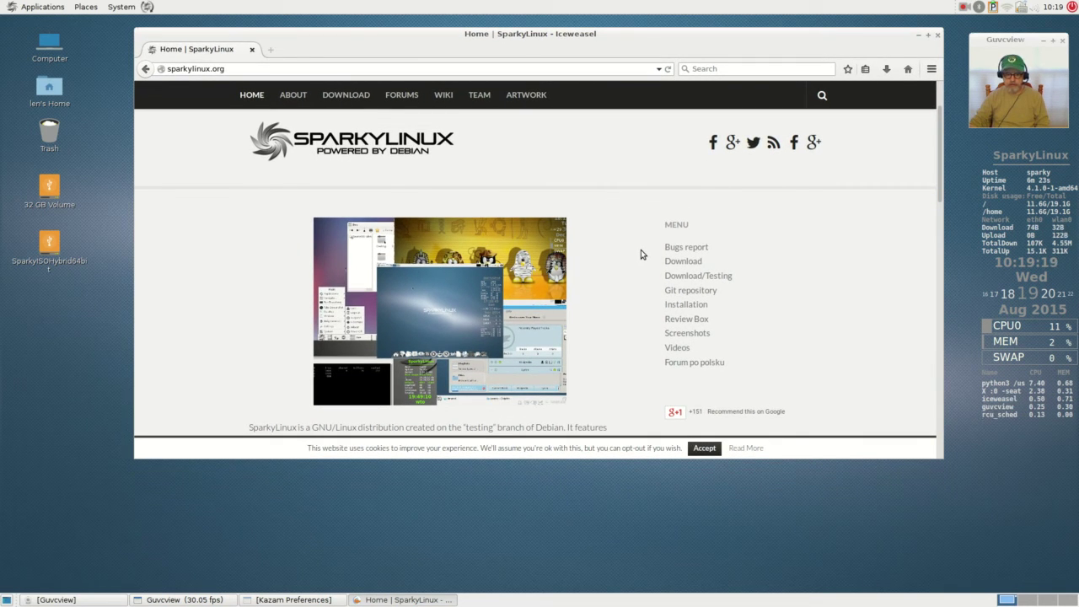
scroll(640, 249, "down", 2)
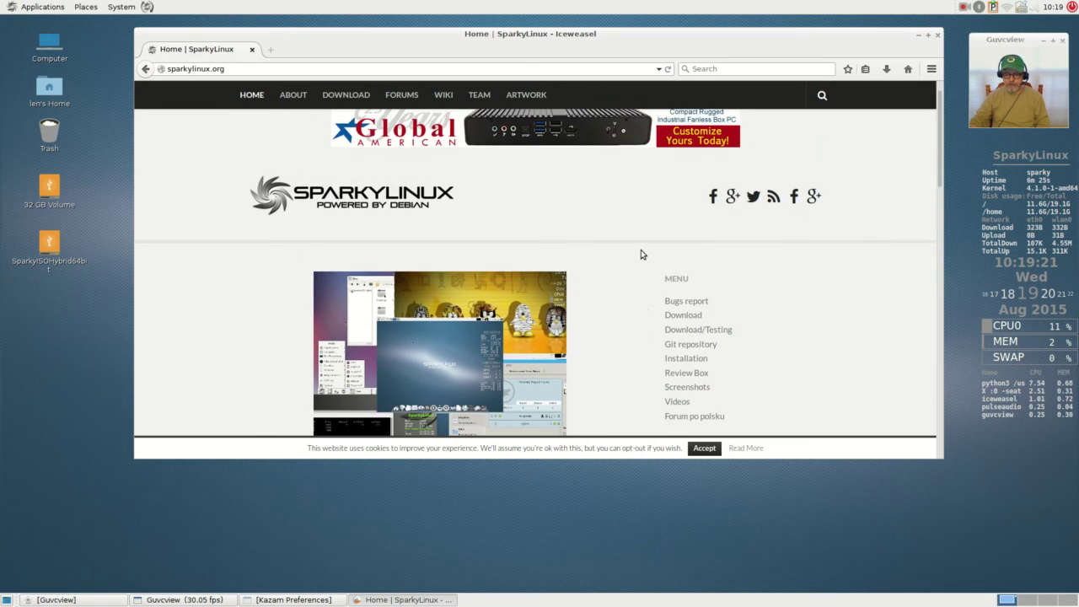
scroll(640, 249, "down", 1)
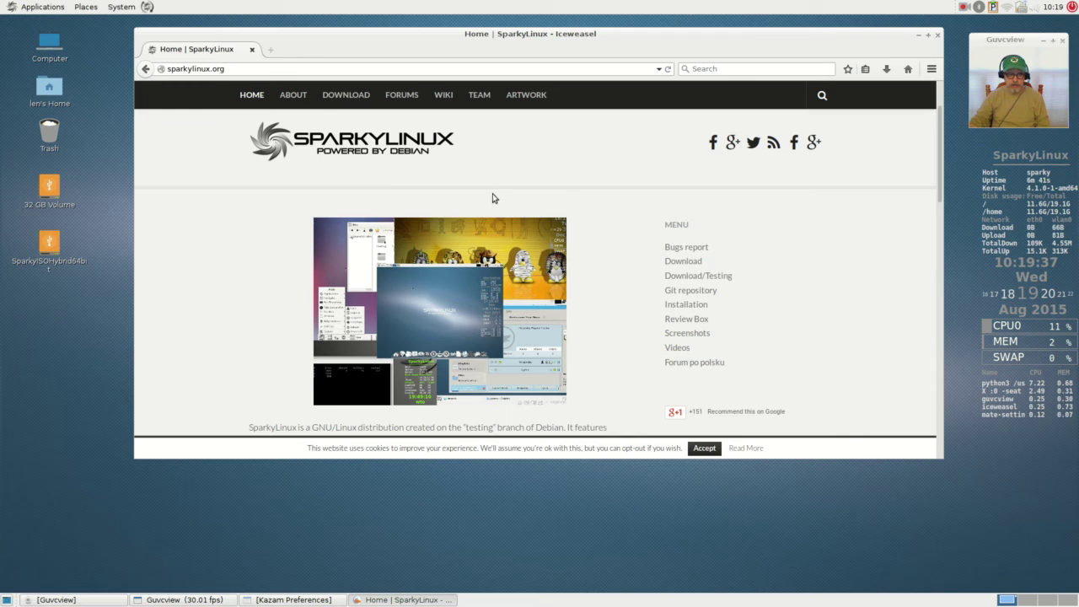
left_click(125, 7)
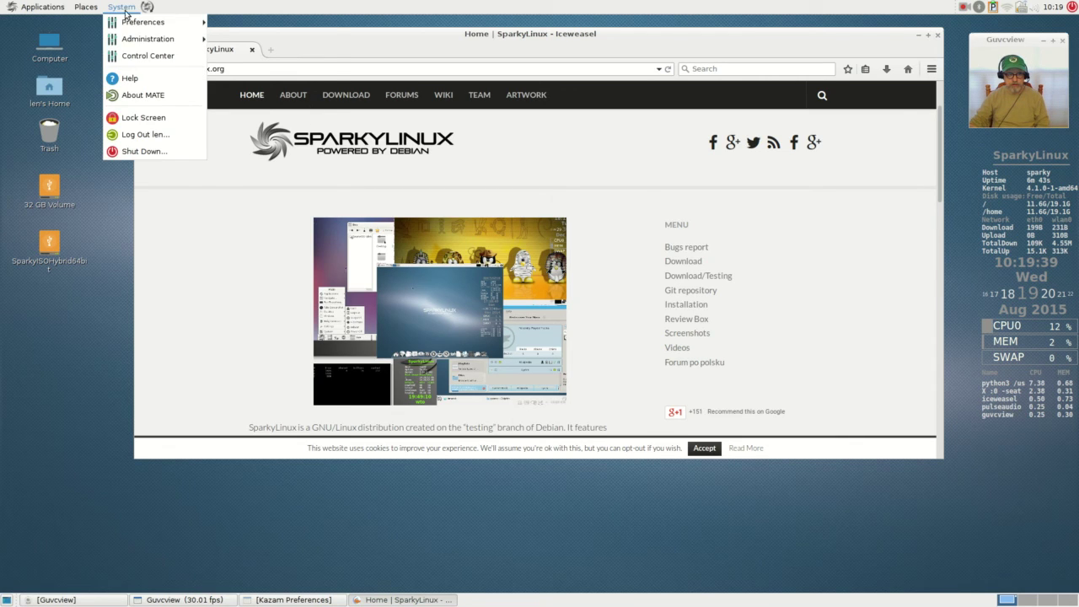
- Show the System > Preferences submenu listing Appearance, Monitors and Power Management
mouse_move(126, 23)
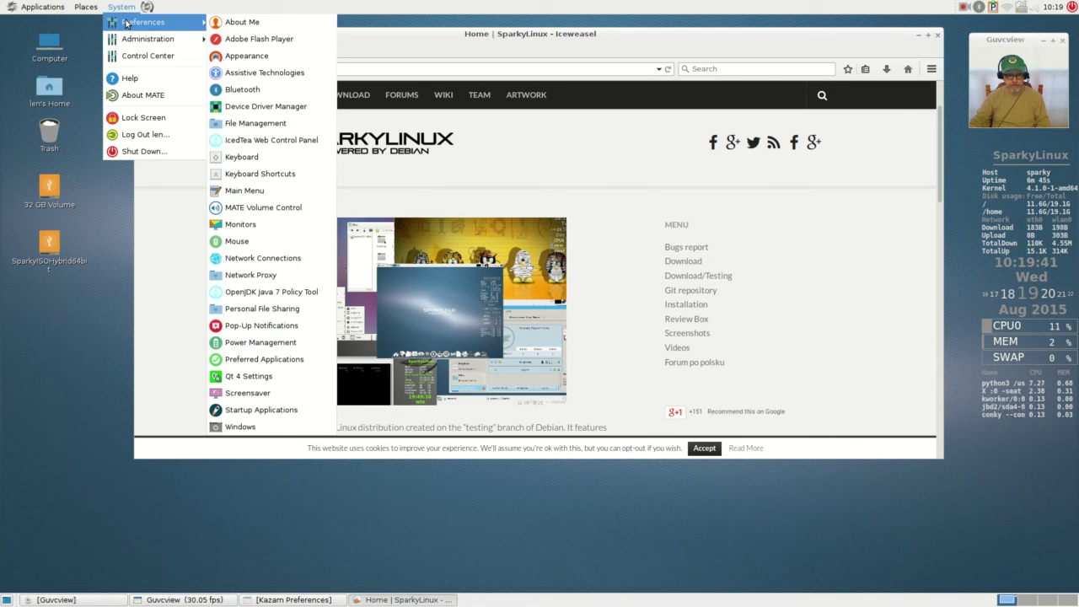